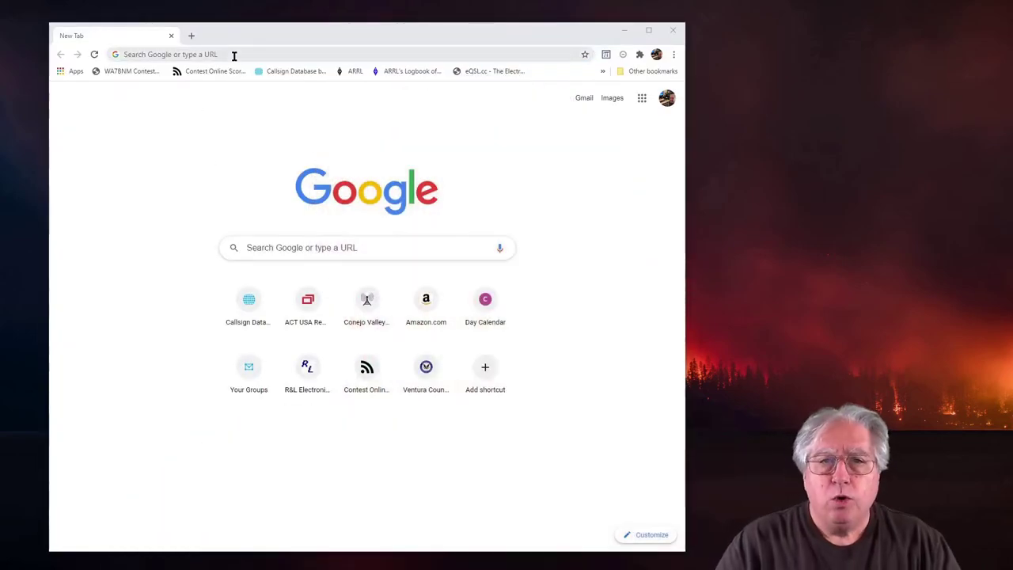
Go to the SystemRescue website at system-rescue.org.
left_click(231, 53)
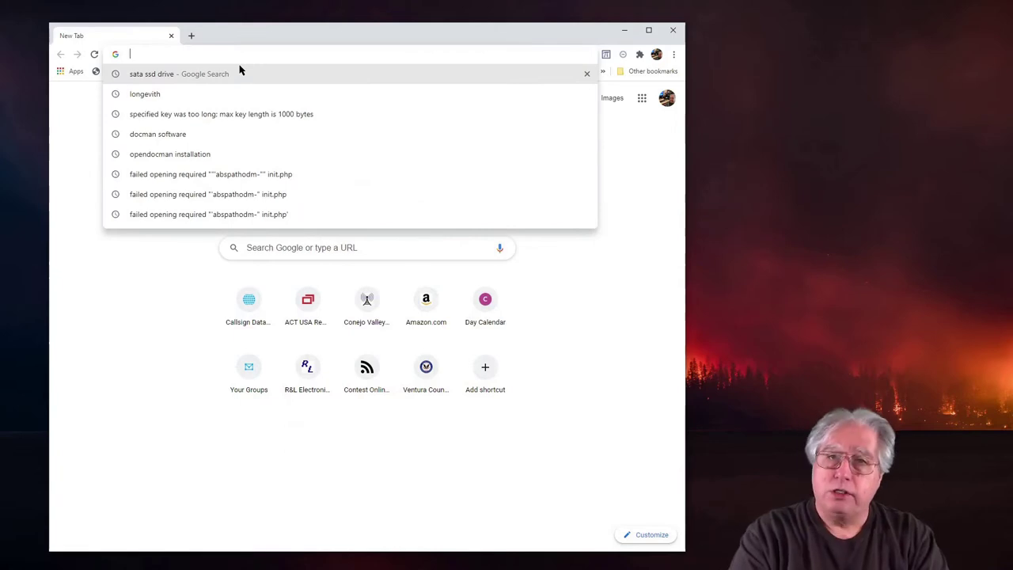
type("sys")
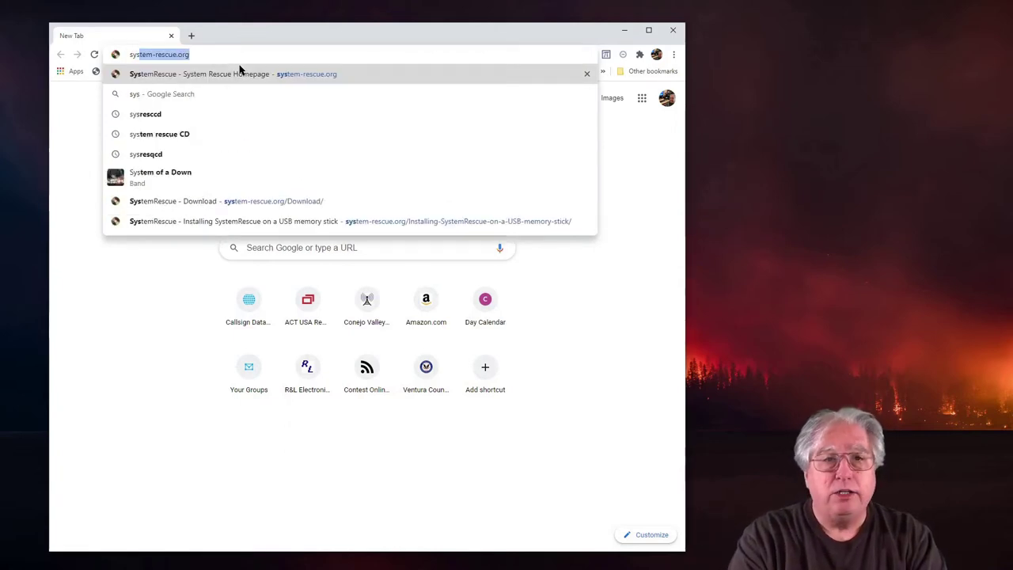
type("tem-")
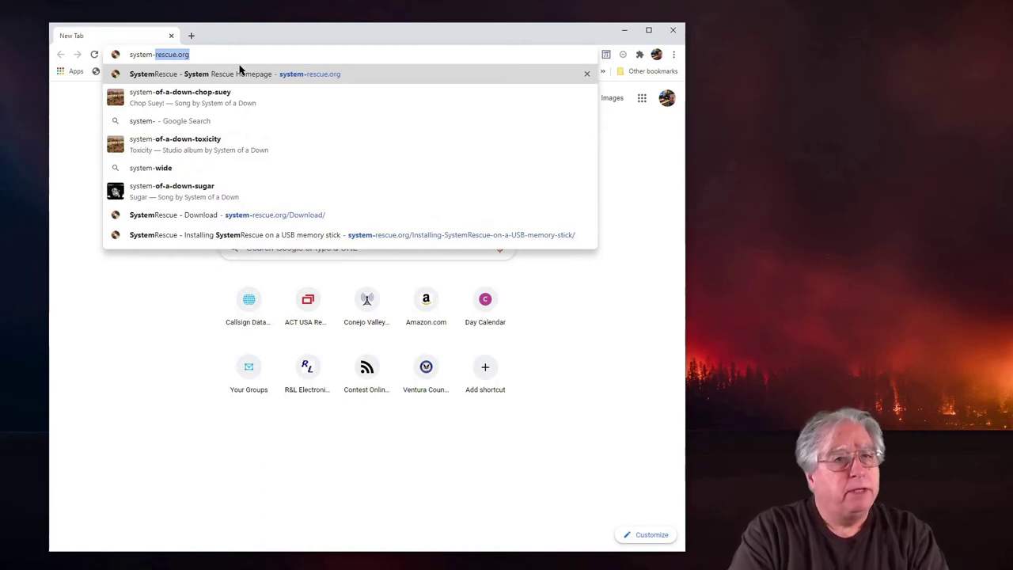
type("rescu")
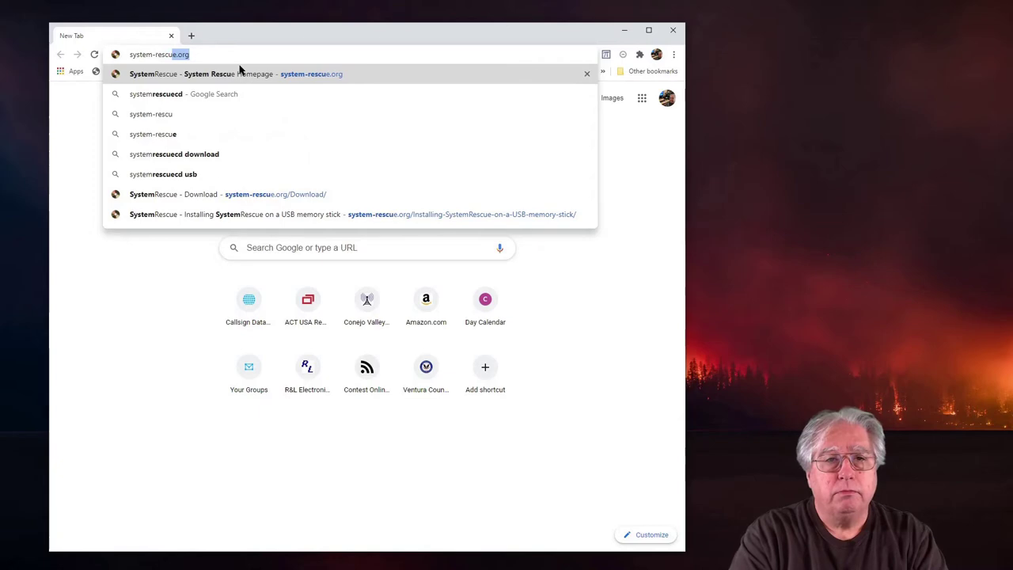
type("e")
key("Return")
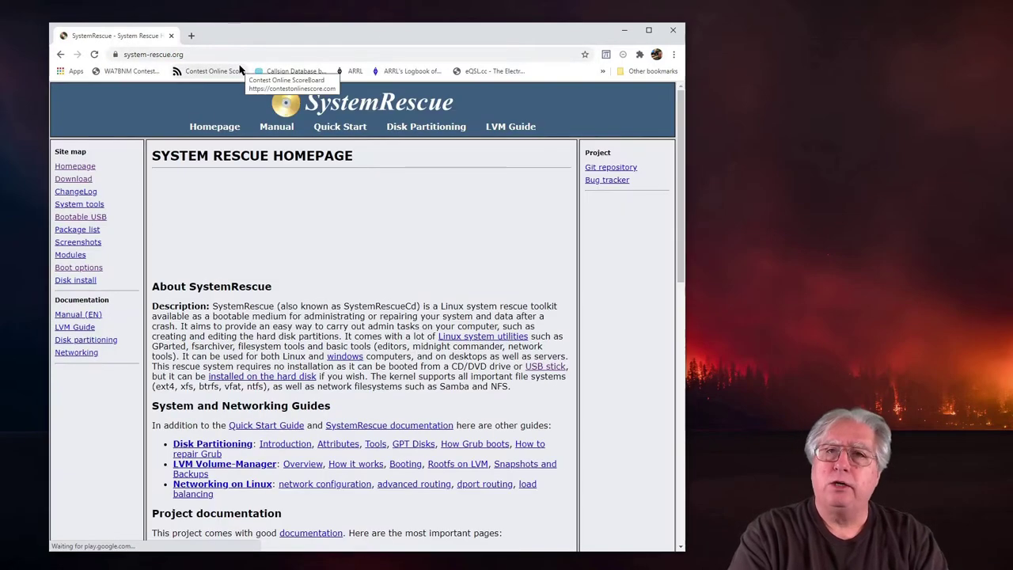
Try to download the 64-bit image systemrescue-7.01-amd64.iso from the site's download page, cancel saving it and return to that page.
left_click(70, 180)
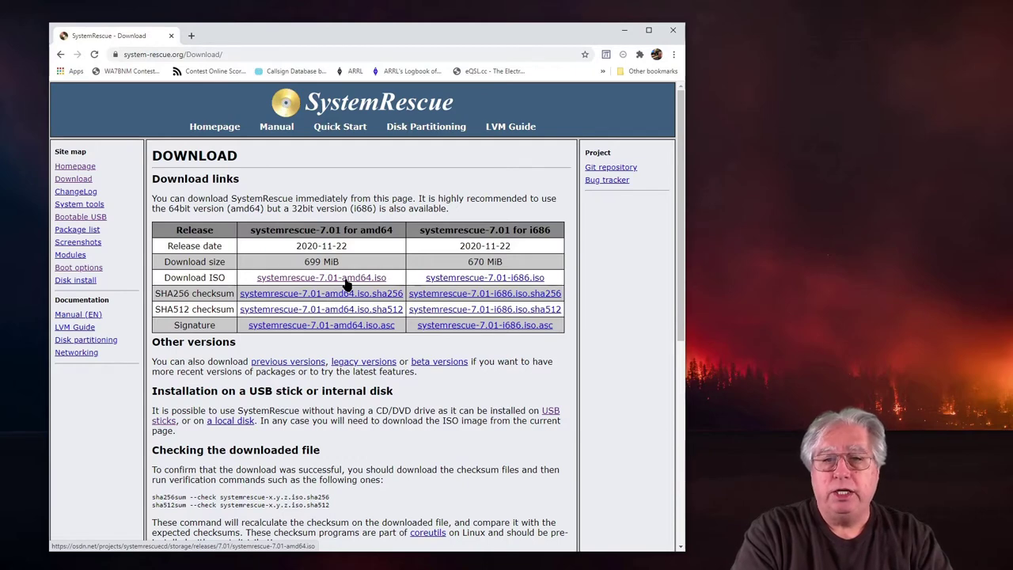
left_click(299, 280)
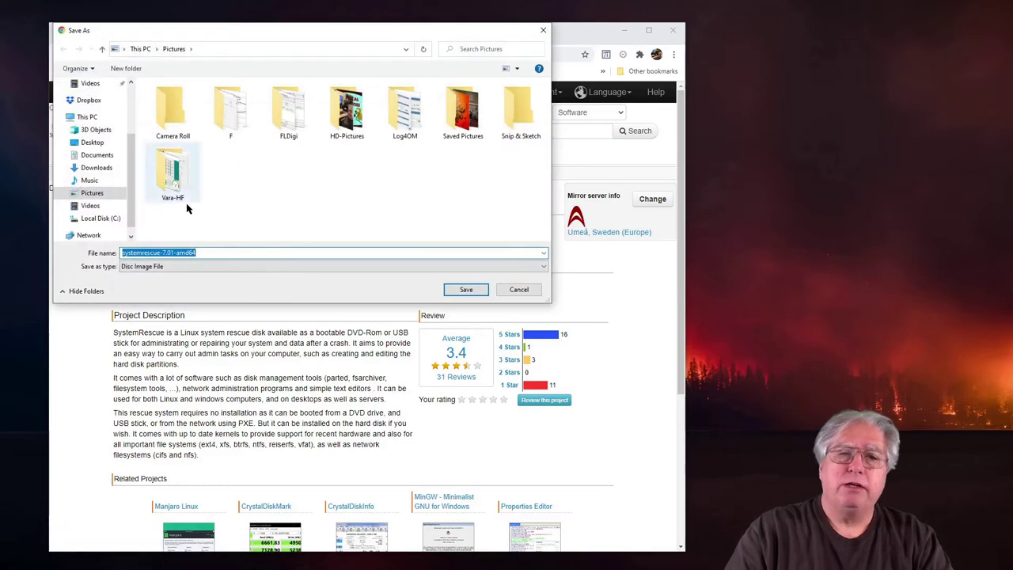
left_click(518, 290)
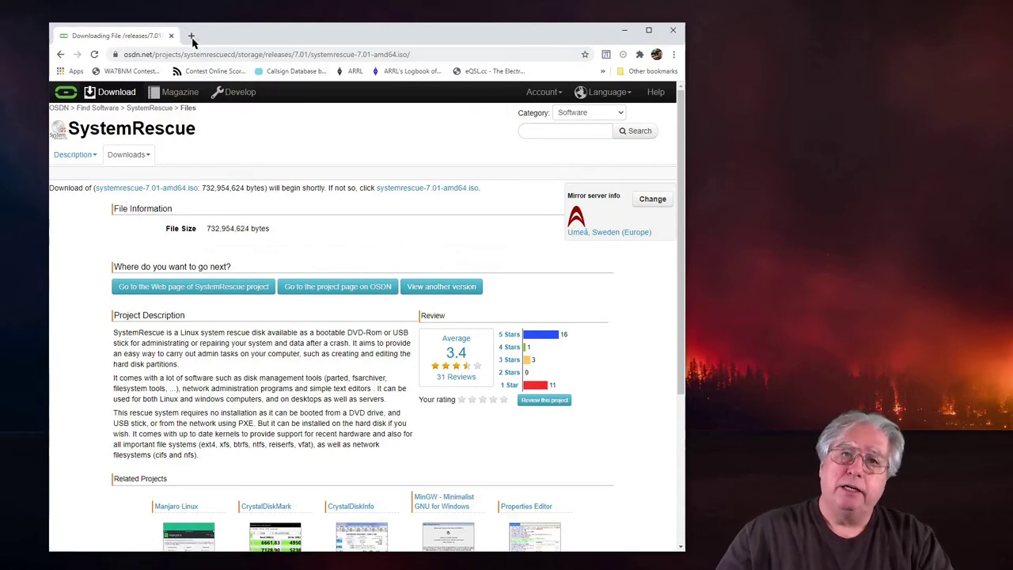
left_click(60, 55)
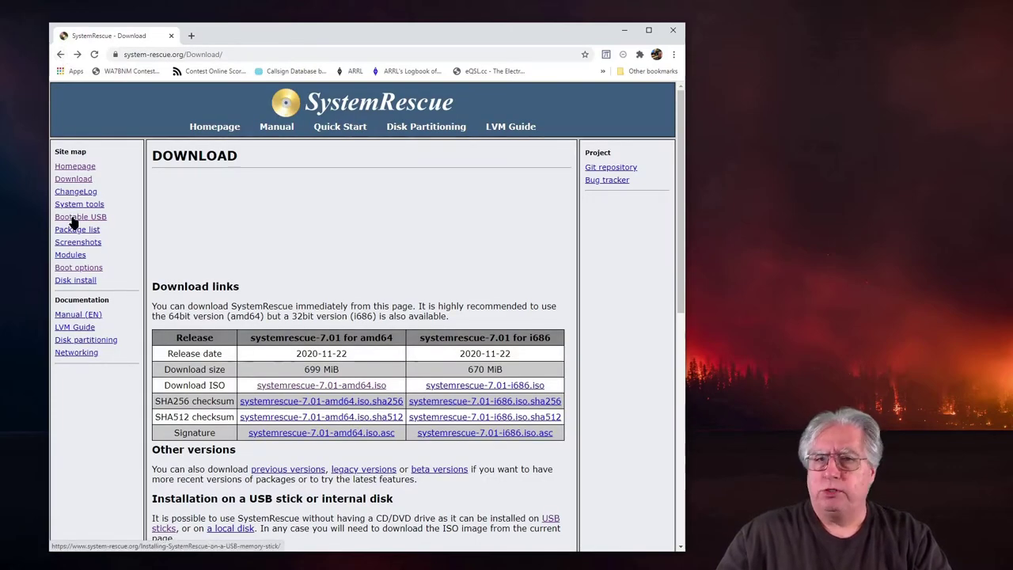
Review the site's instructions for installing SystemRescue on a USB memory stick from Windows, and close the browser.
left_click(73, 222)
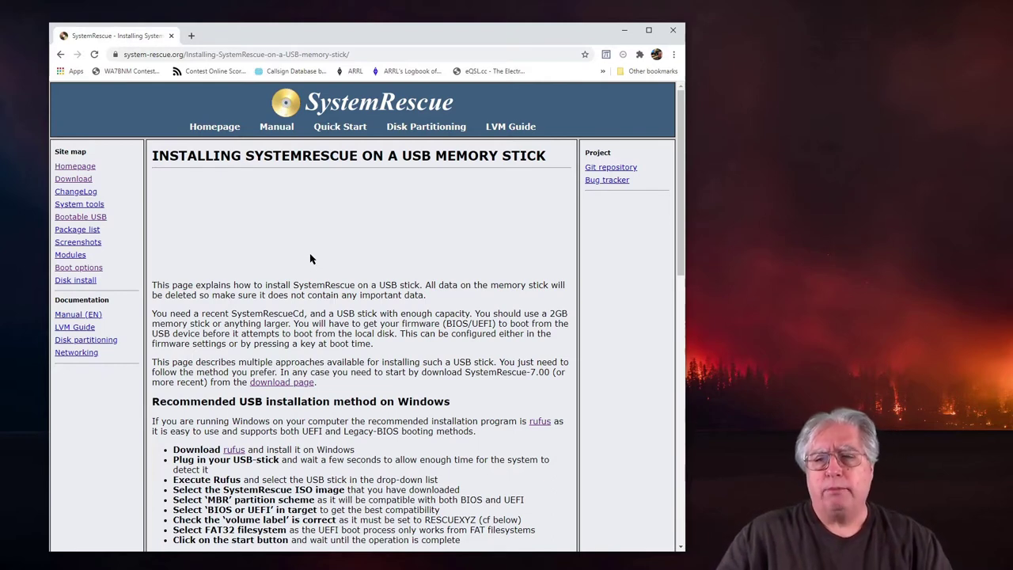
left_click(79, 218)
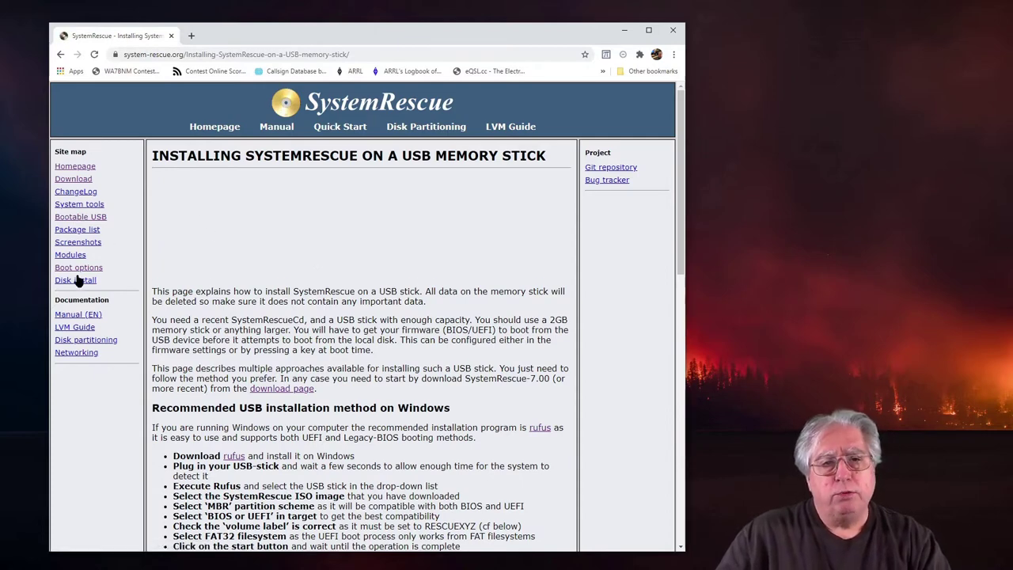
scroll(267, 269, "down", 1)
scroll(267, 275, "down", 1)
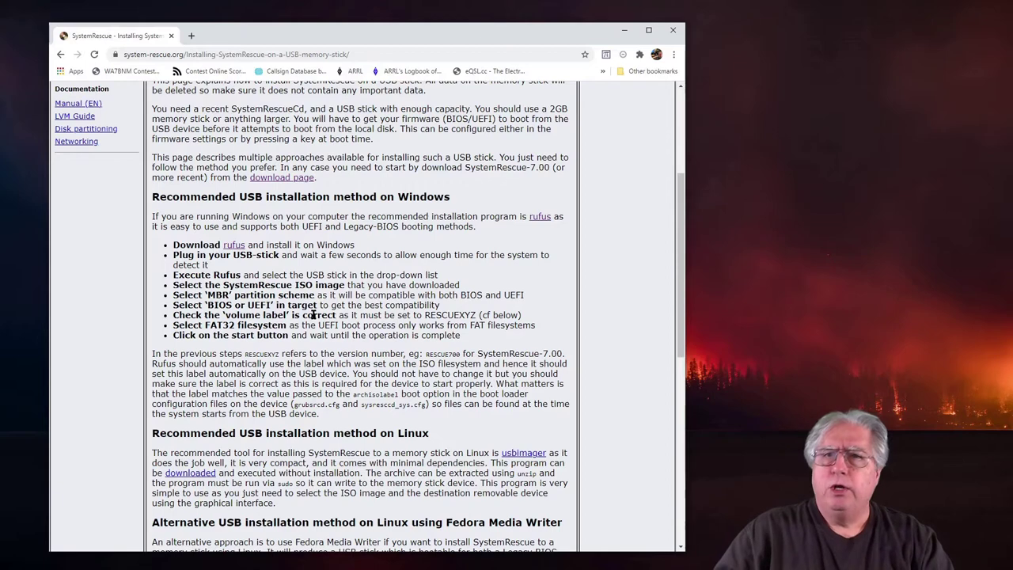
left_click(675, 33)
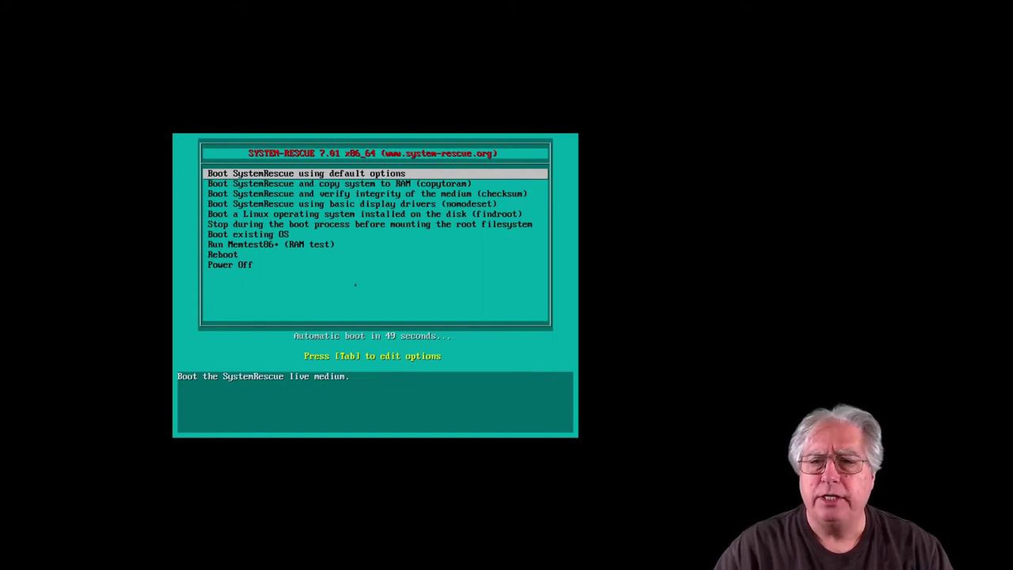
Boot SystemRescue with the copy-to-RAM (copytoram) option and list all disks and partitions with parted -l.
key("Down")
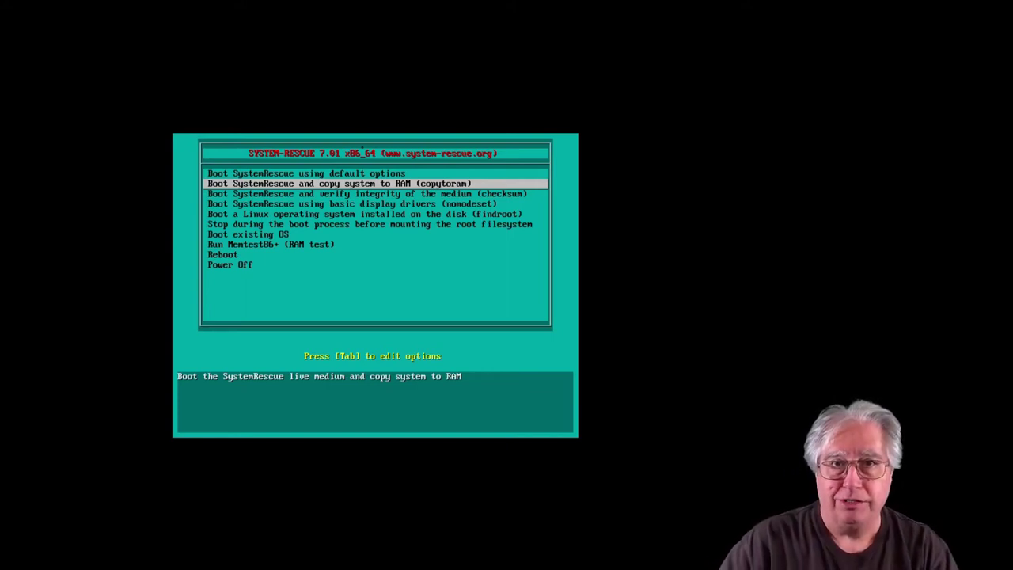
key("Return")
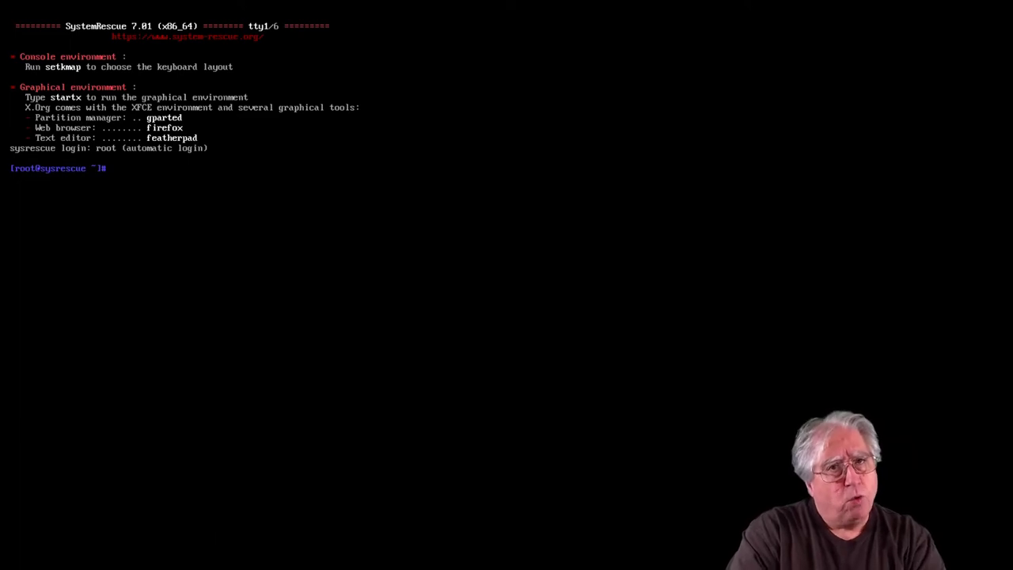
type("parted")
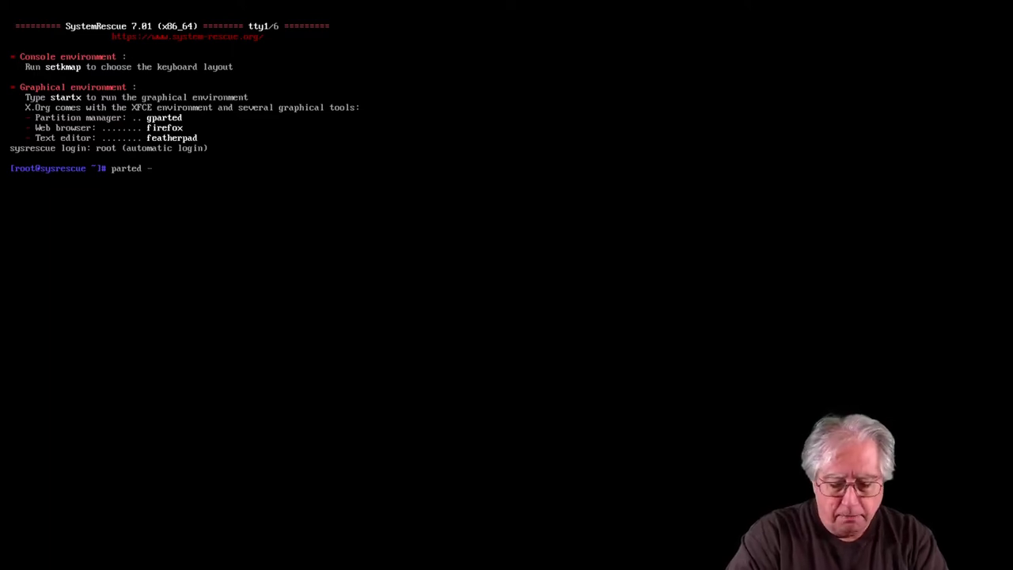
type(" -l")
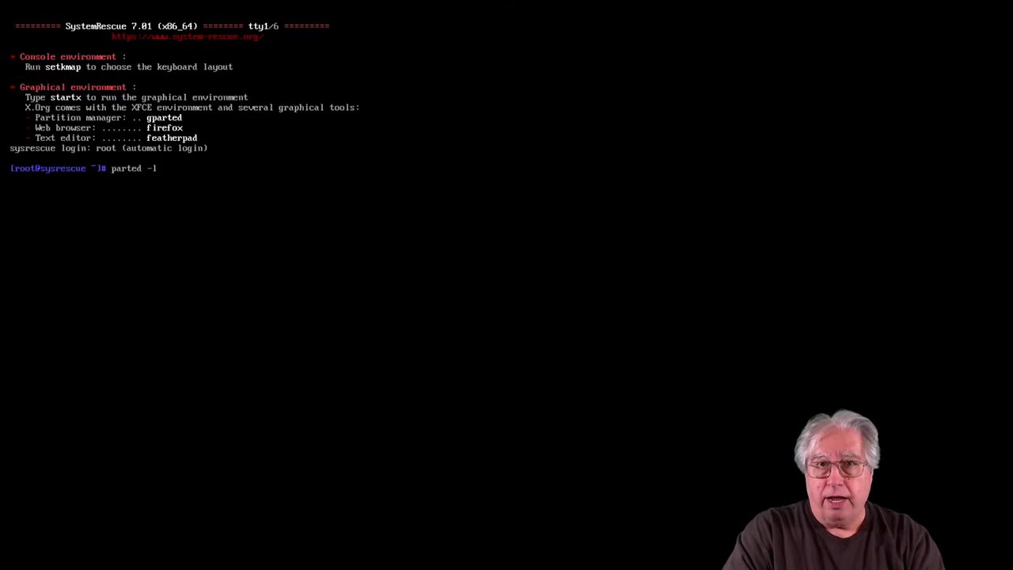
key("Return")
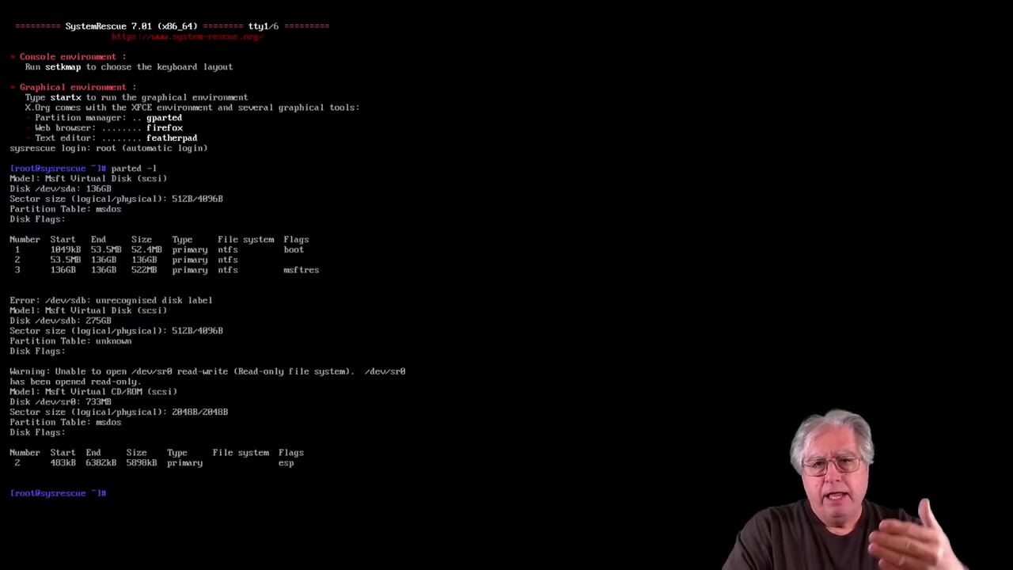
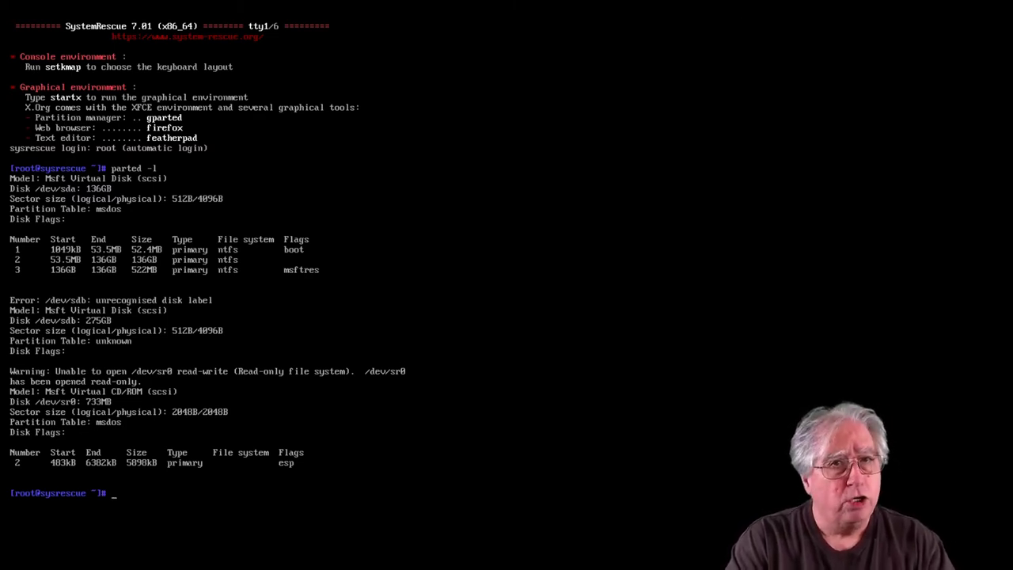
Clone the source disk /dev/sda onto /dev/sdb by running ddrescue --force /dev/sda /dev/sdb.
type("d")
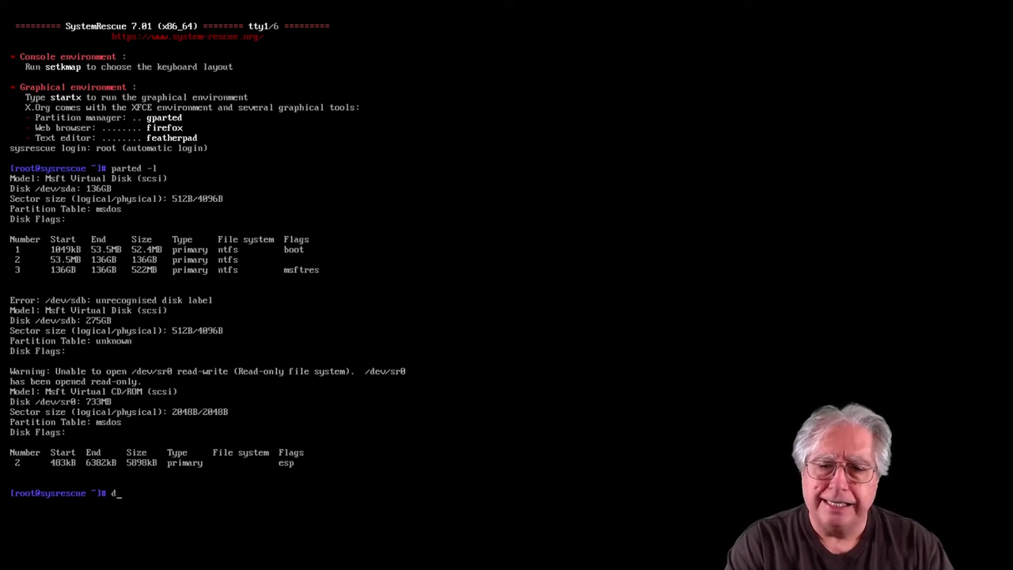
type("drescue")
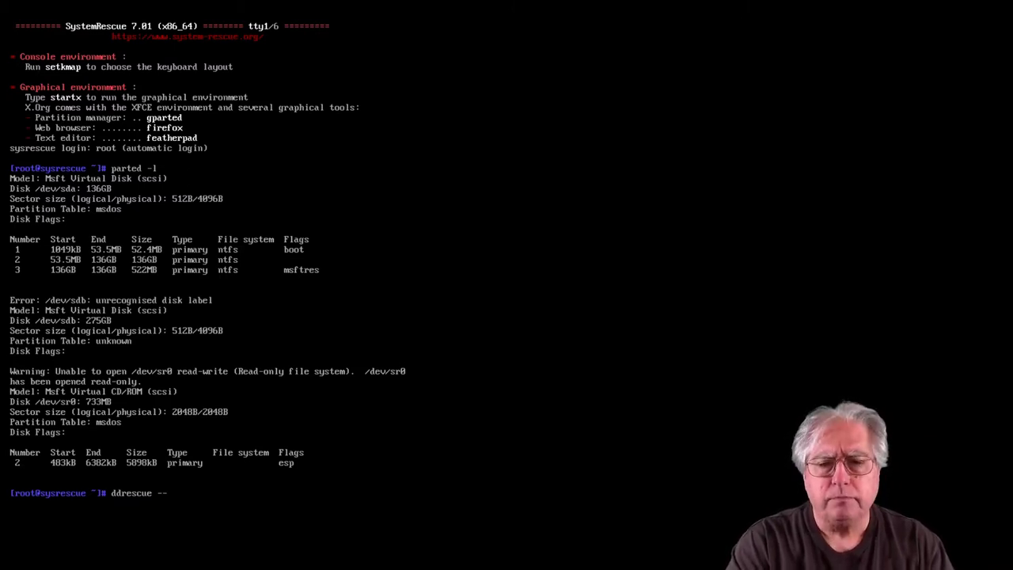
type("--for")
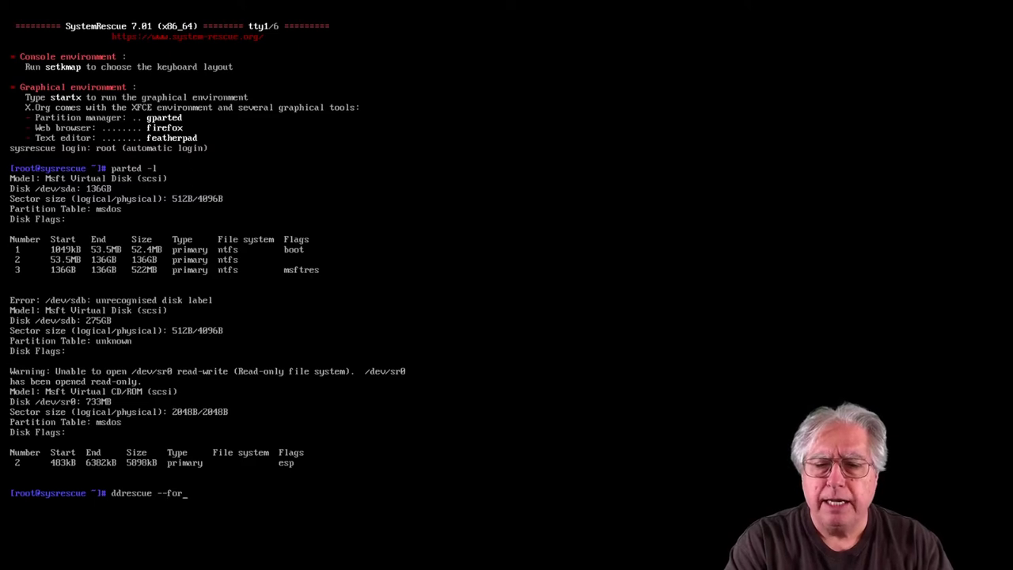
type("ce /")
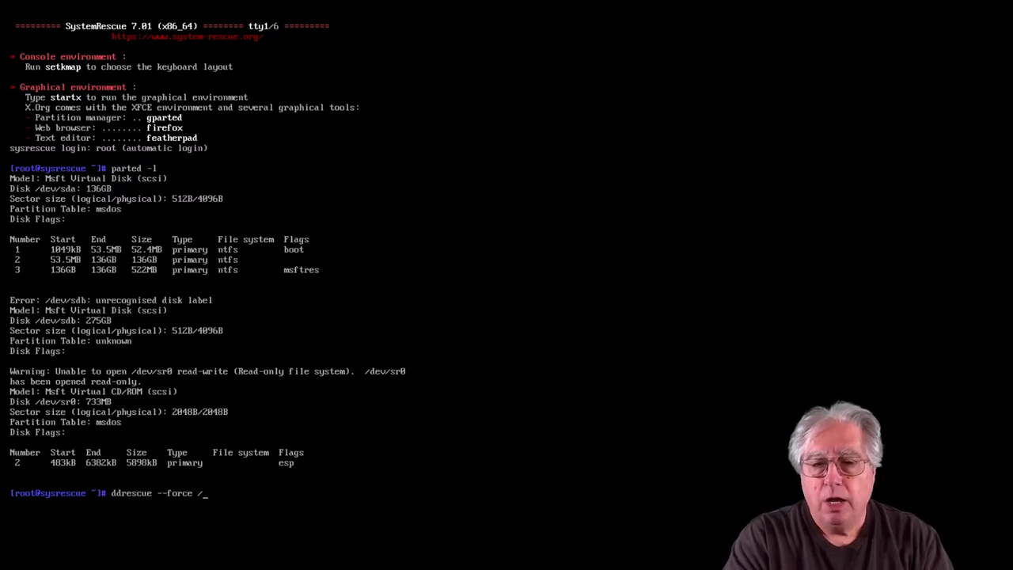
type("dev/")
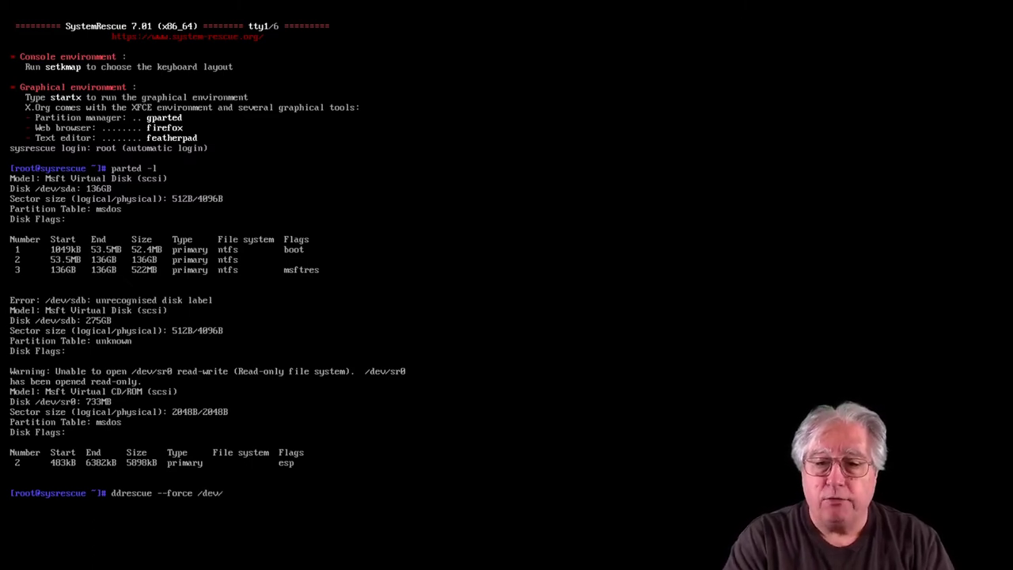
type("sda")
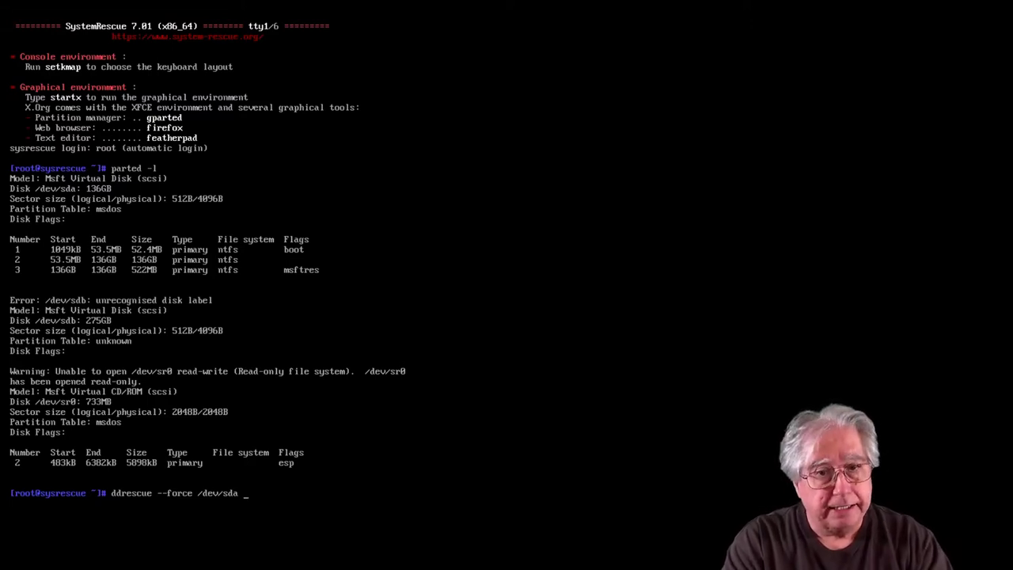
type(" /dev")
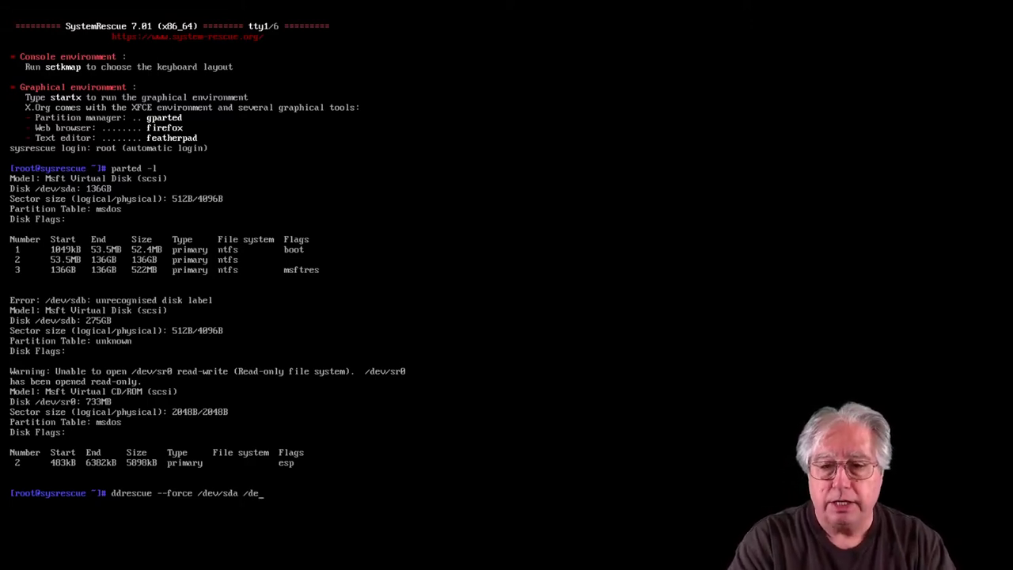
type("/sdb")
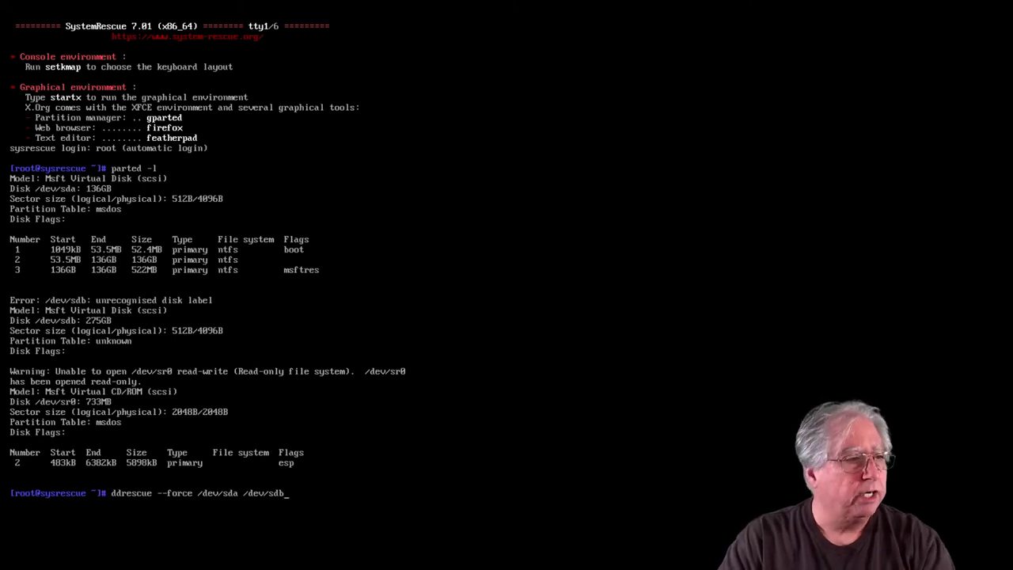
key("Return")
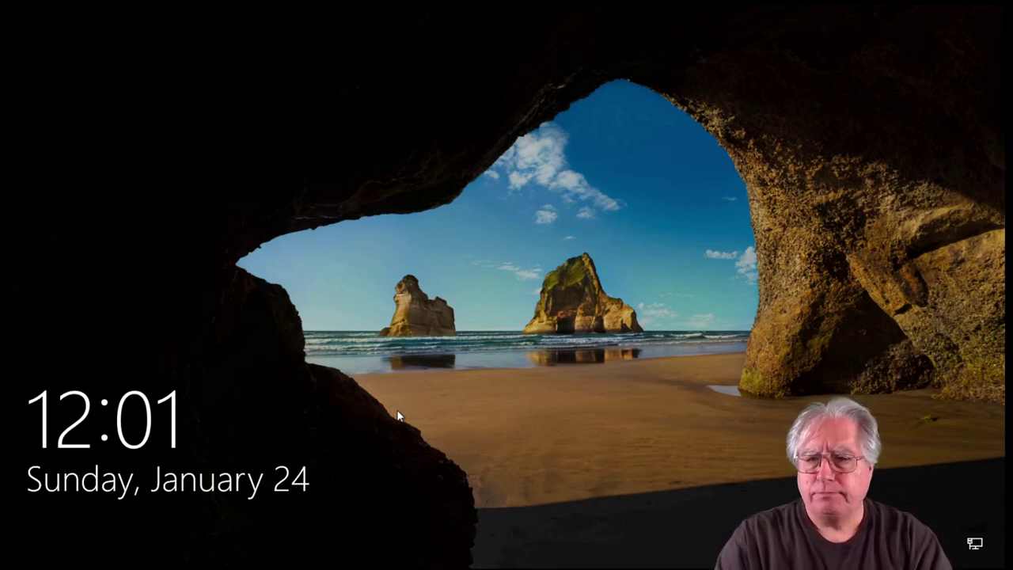
Unlock Windows and sign in to the Administrator account with the account password.
left_click(499, 231)
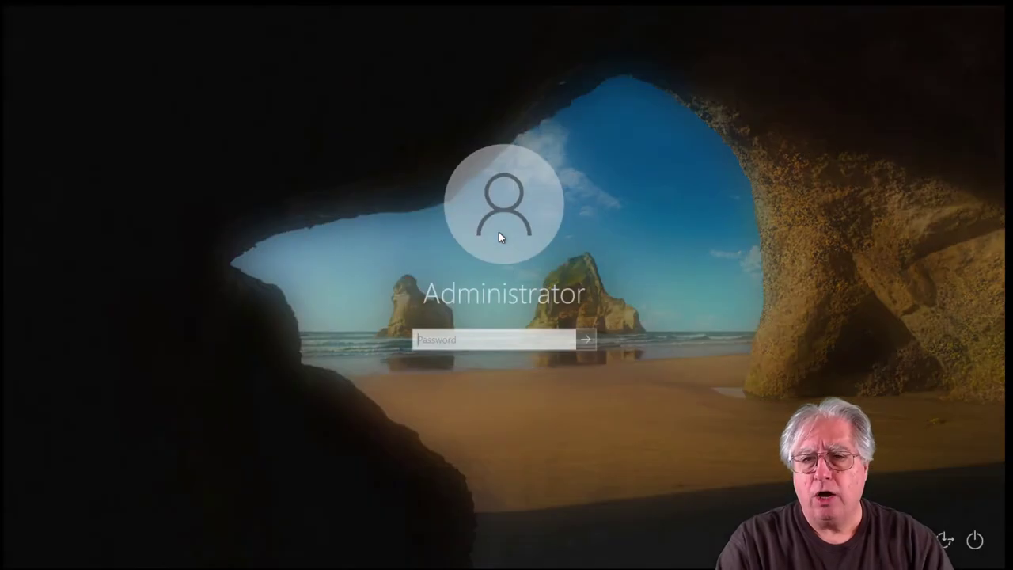
type("••••")
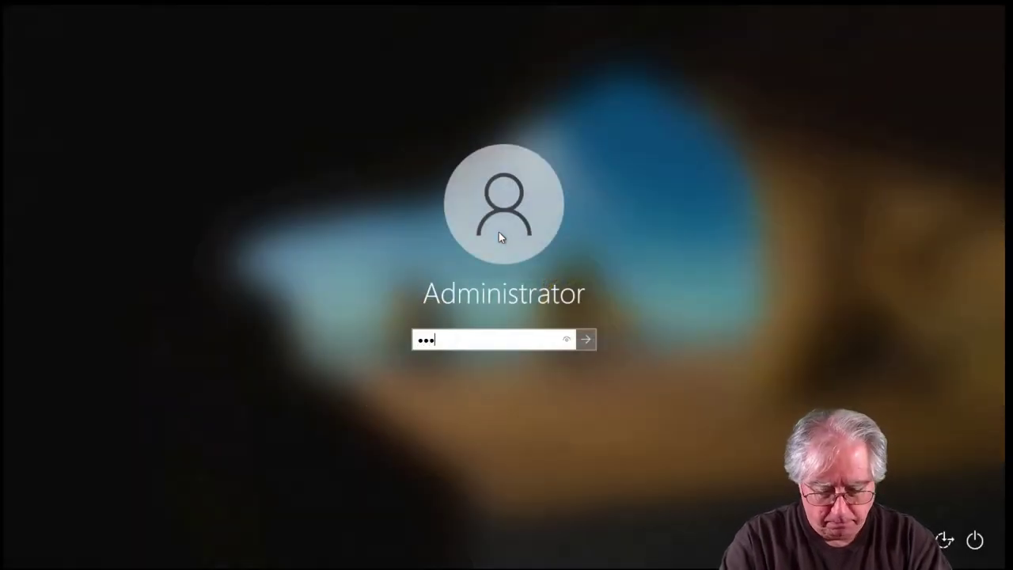
type("•••")
key("Return")
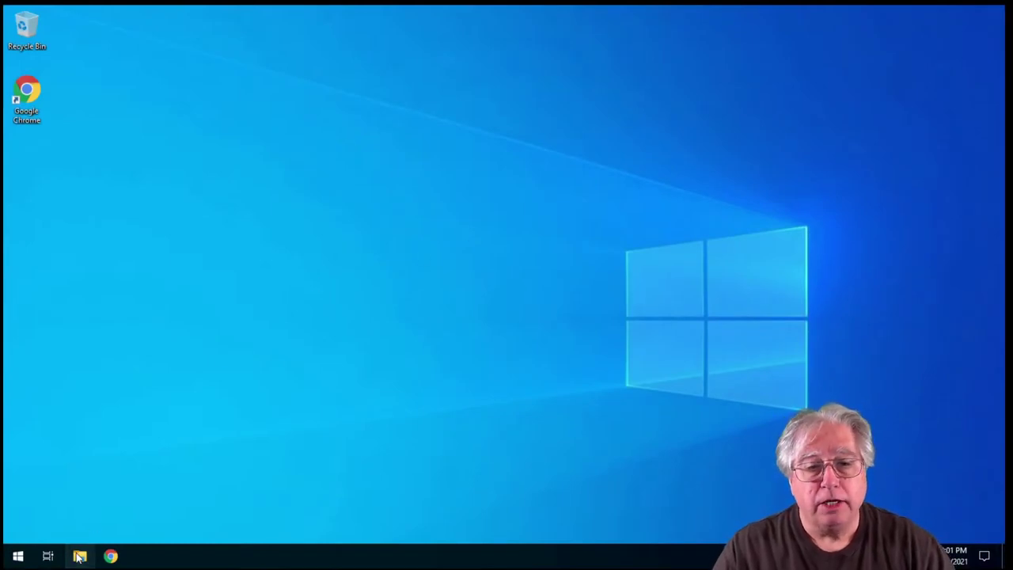
Check the drives listed under This PC in File Explorer, and close the window.
key("super+e")
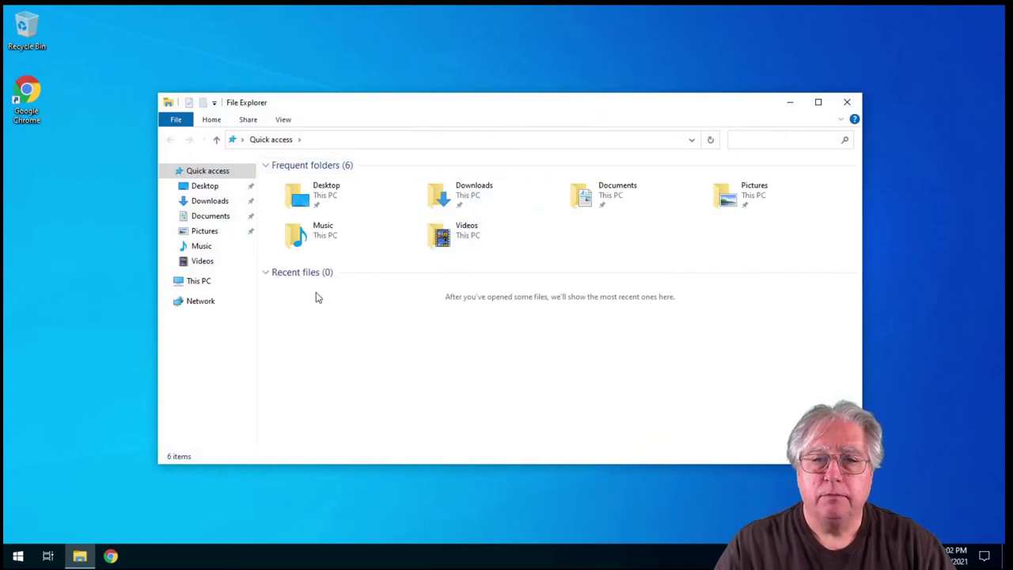
left_click(185, 282)
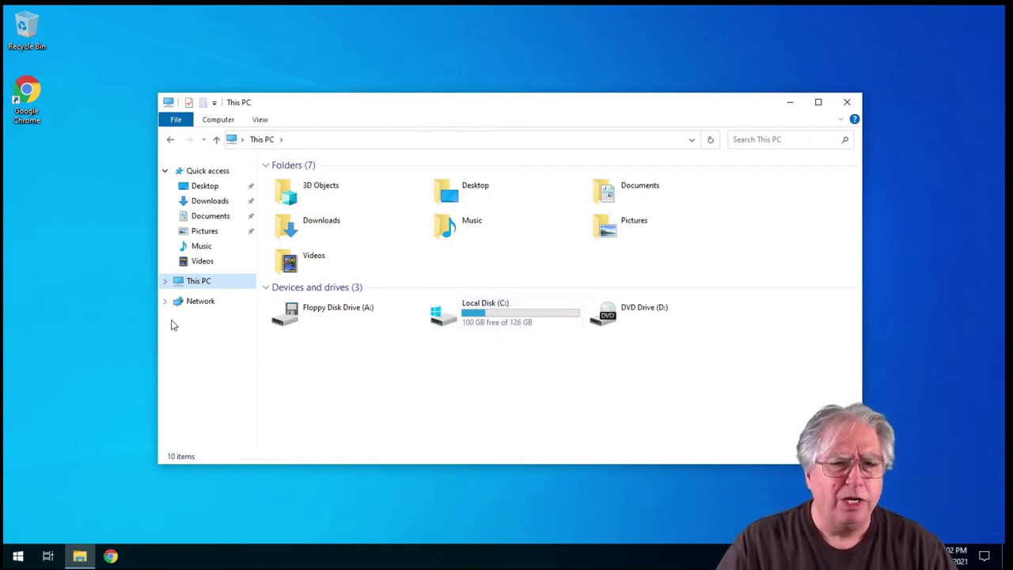
left_click(848, 102)
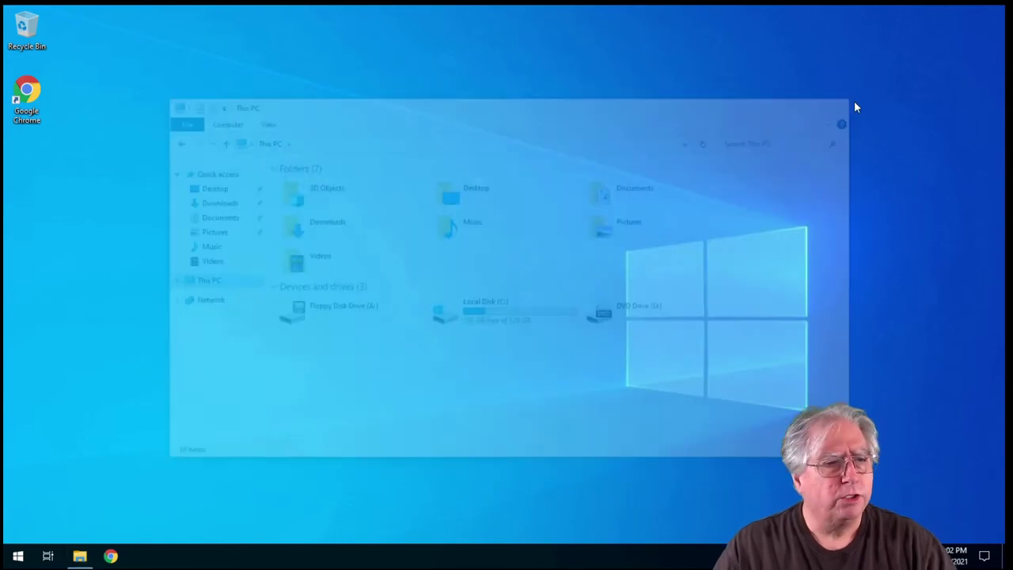
Examine Disk 0's partitions and its unallocated space in Disk Management, and close the window.
right_click(16, 559)
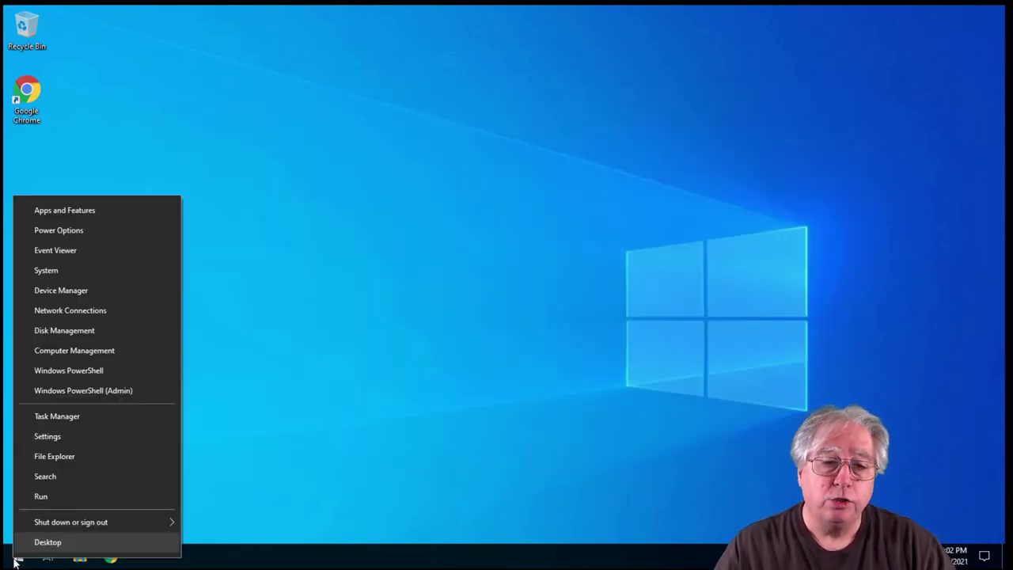
left_click(57, 331)
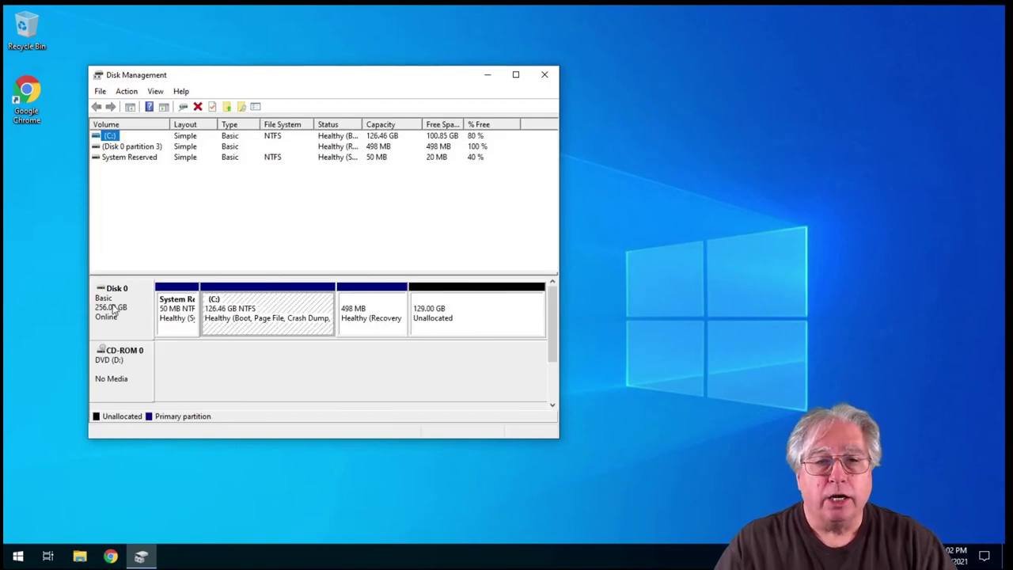
left_click(462, 323)
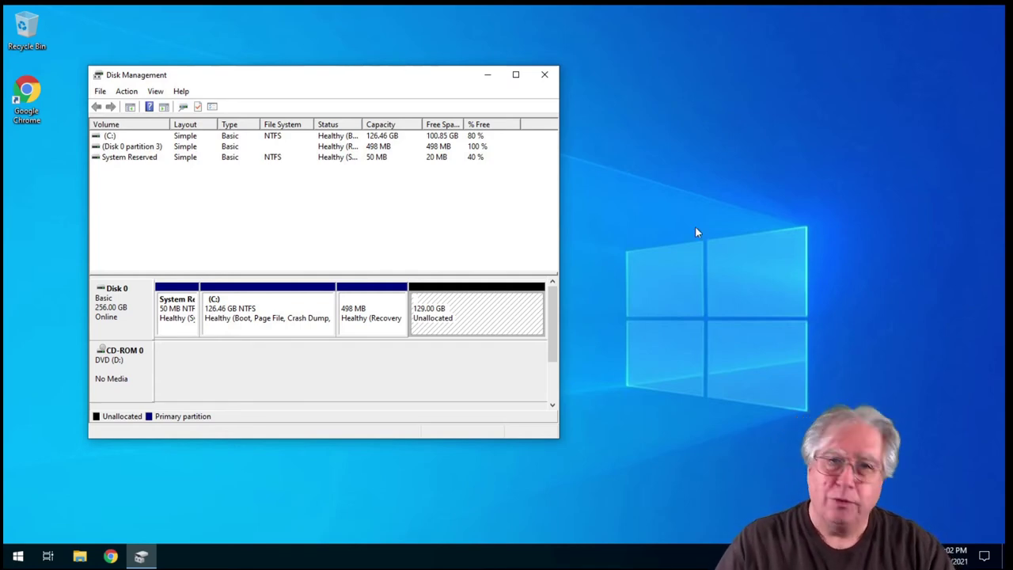
left_click(545, 75)
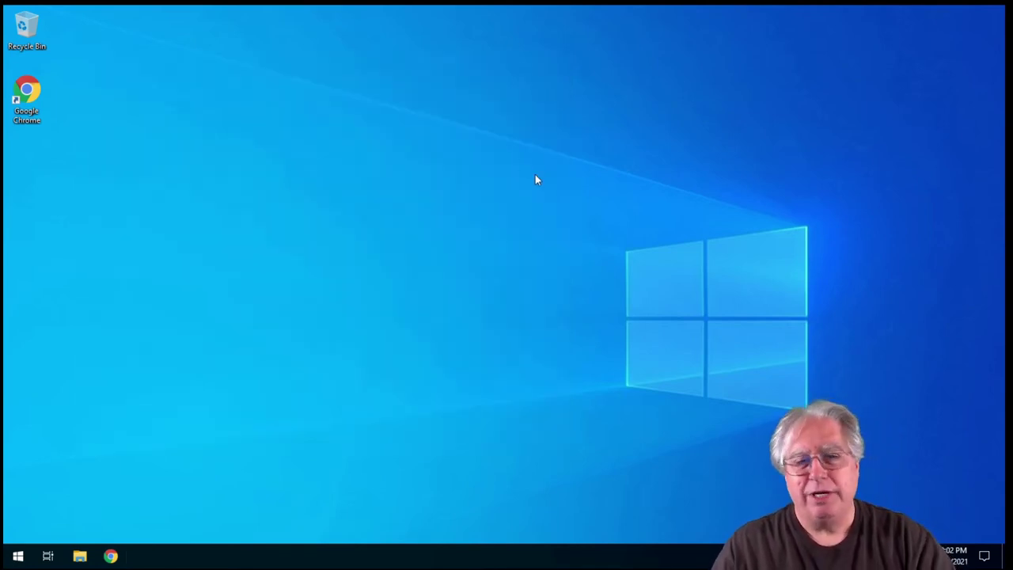
Leave Windows for SystemRescue, start its graphical environment with startx, and open GParted on the desktop.
right_click(16, 557)
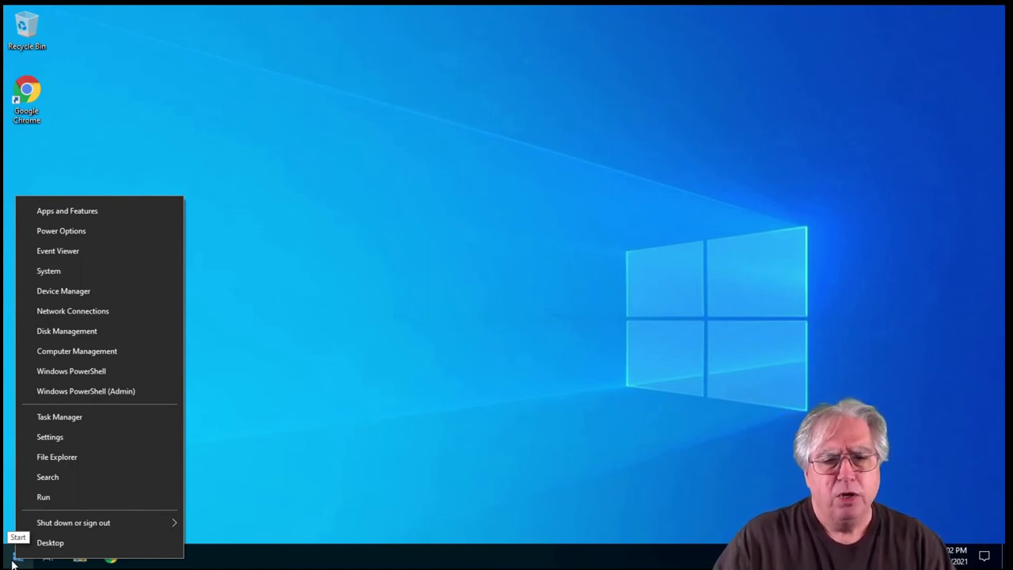
mouse_move(89, 525)
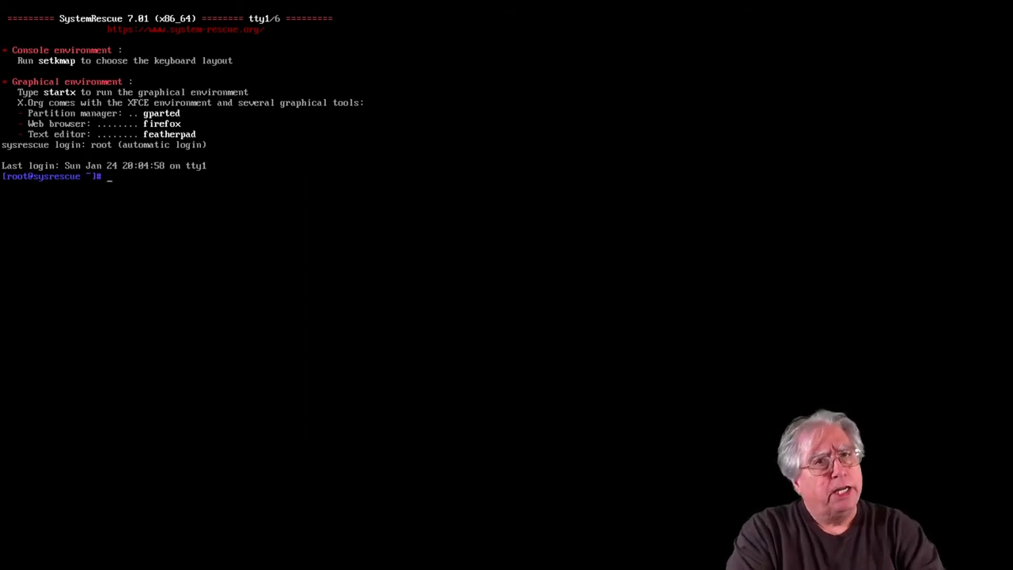
type("startx")
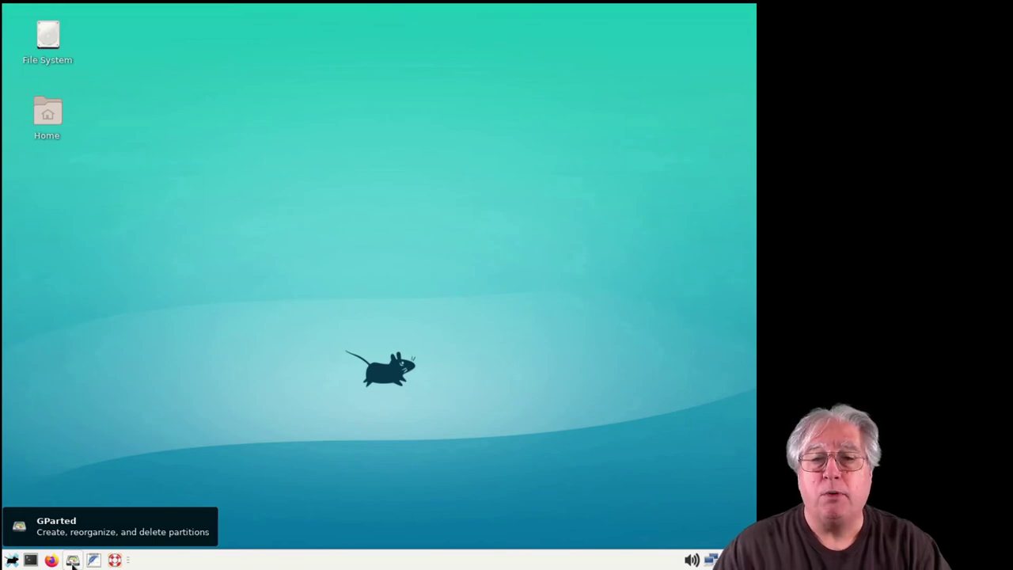
left_click(72, 560)
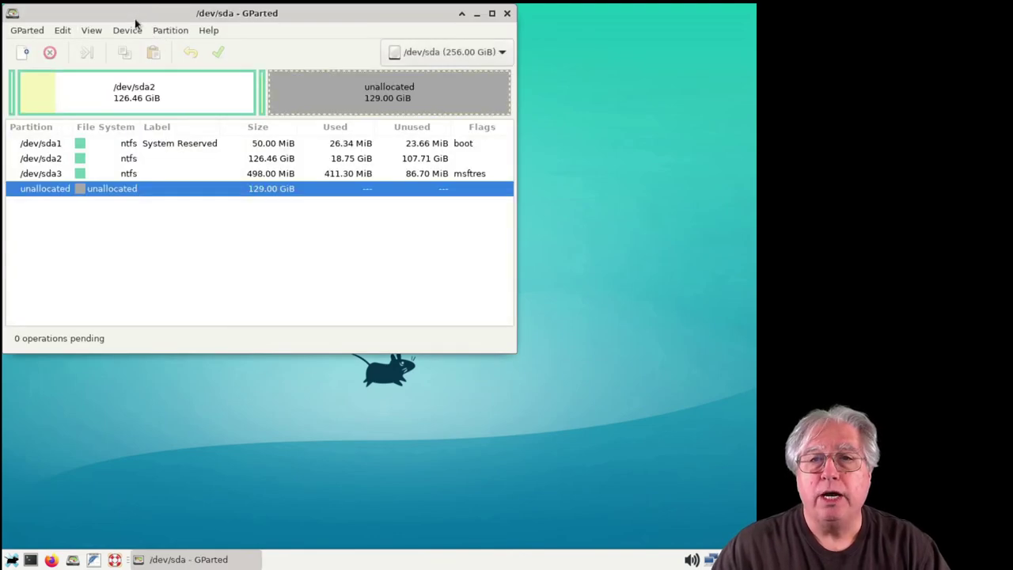
left_click_drag(135, 14, 254, 93)
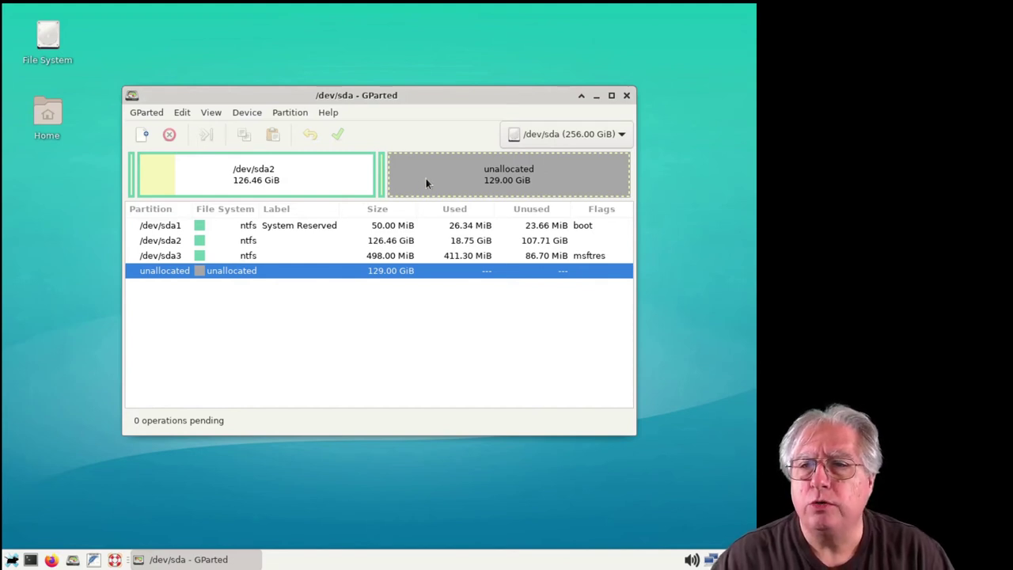
Queue a move of /dev/sda3 to the end of the disk, with 132098 MiB free space preceding and 0 MiB following.
left_click(382, 176)
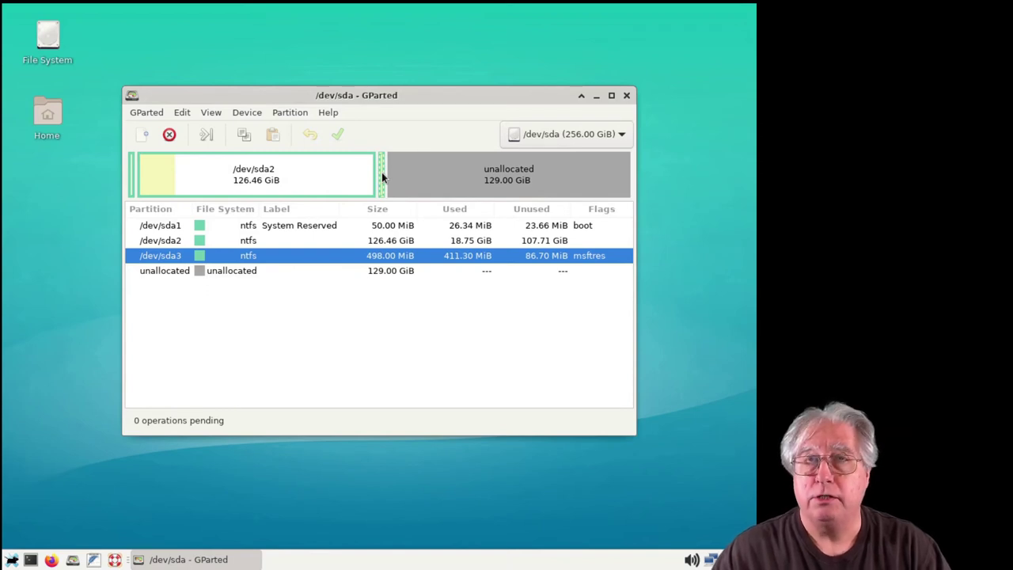
left_click(206, 136)
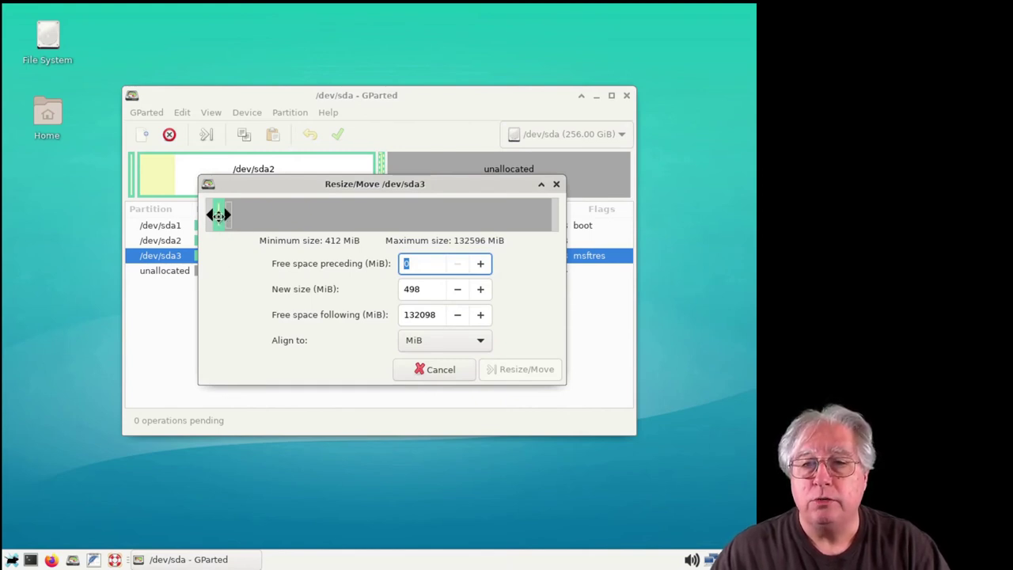
left_click_drag(219, 215, 559, 219)
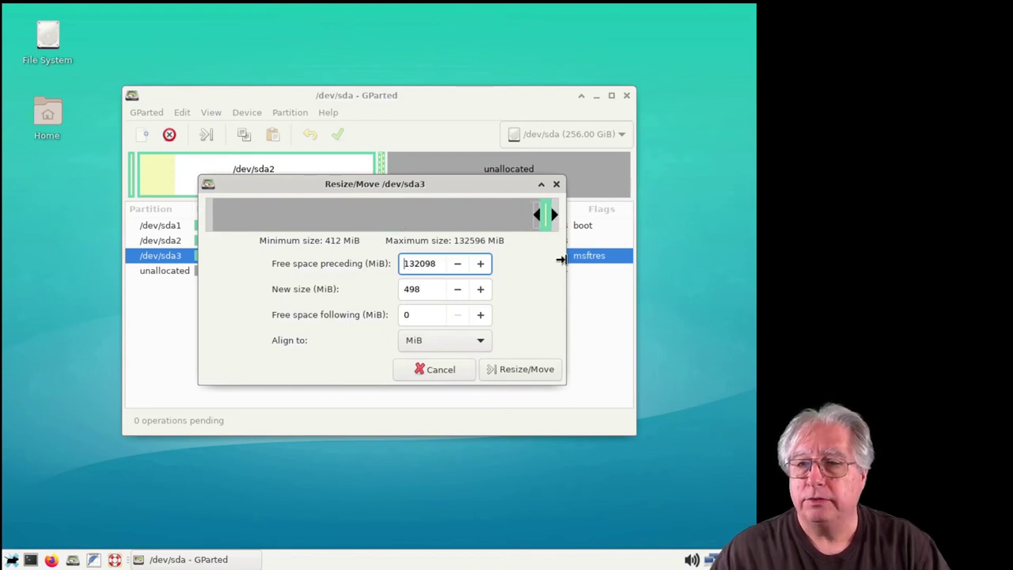
left_click(515, 373)
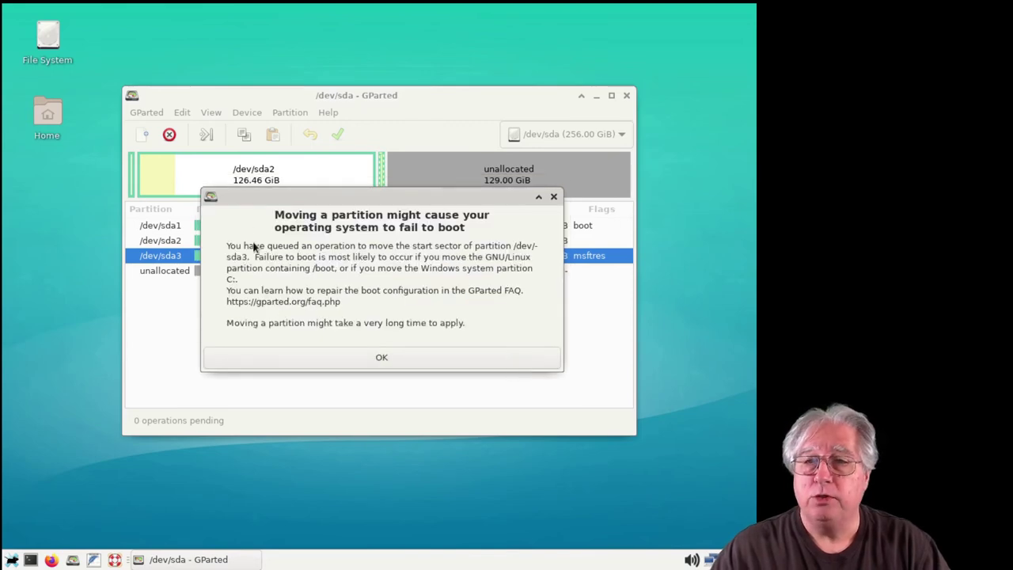
left_click(381, 358)
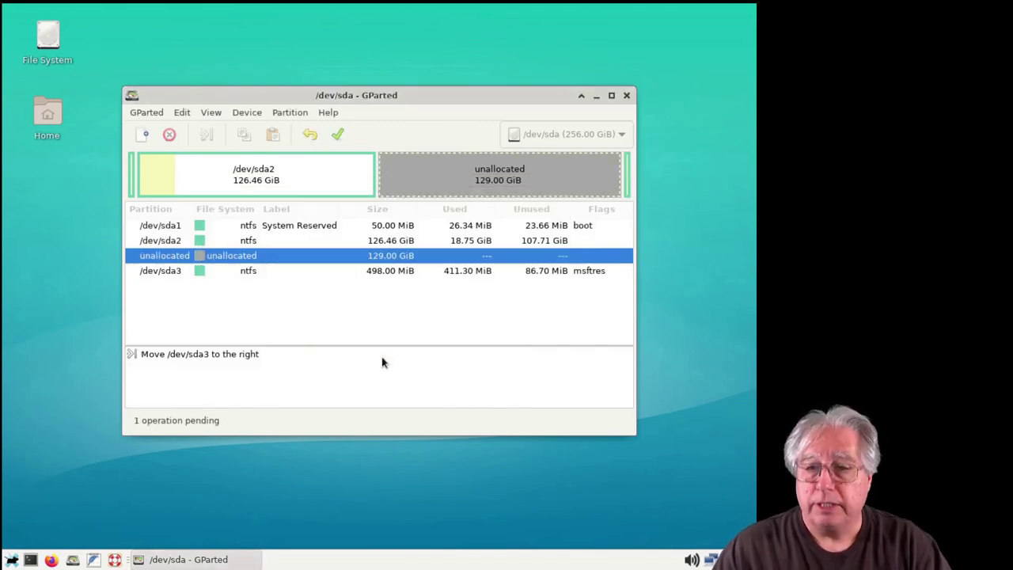
Queue growing /dev/sda2 to 261595 MiB with 0 MiB free space following it.
left_click(317, 172)
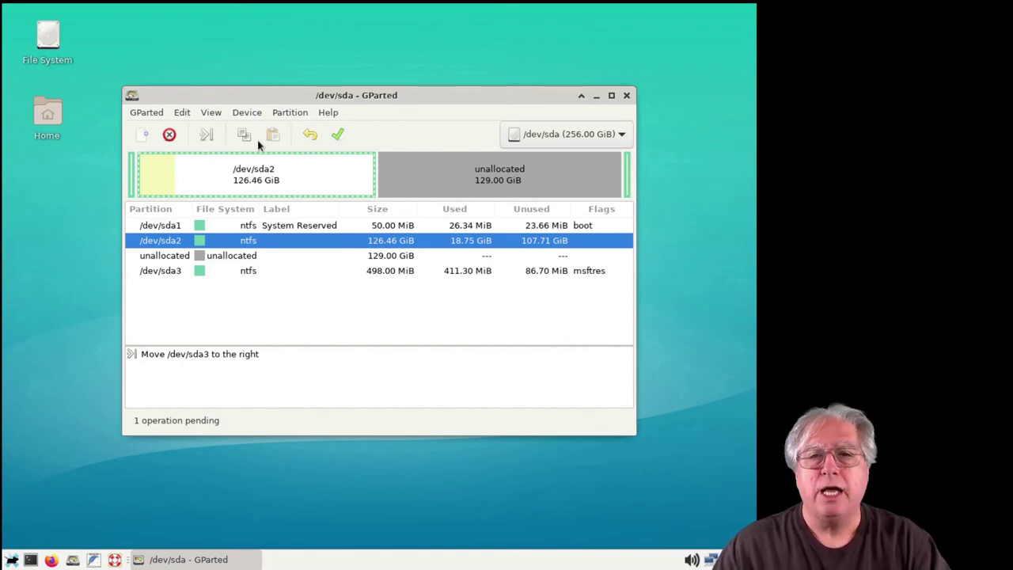
left_click(205, 136)
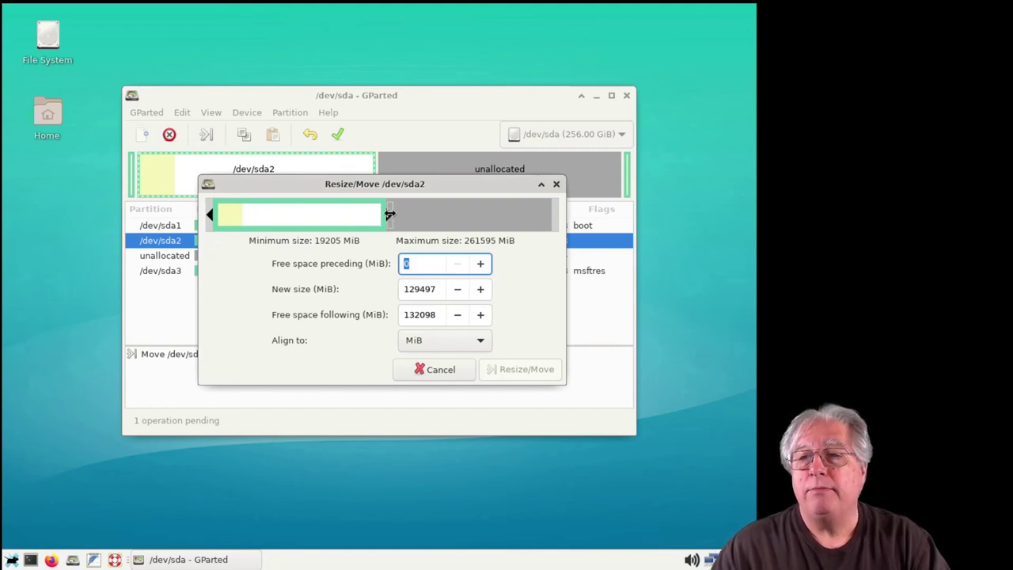
left_click_drag(389, 214, 558, 215)
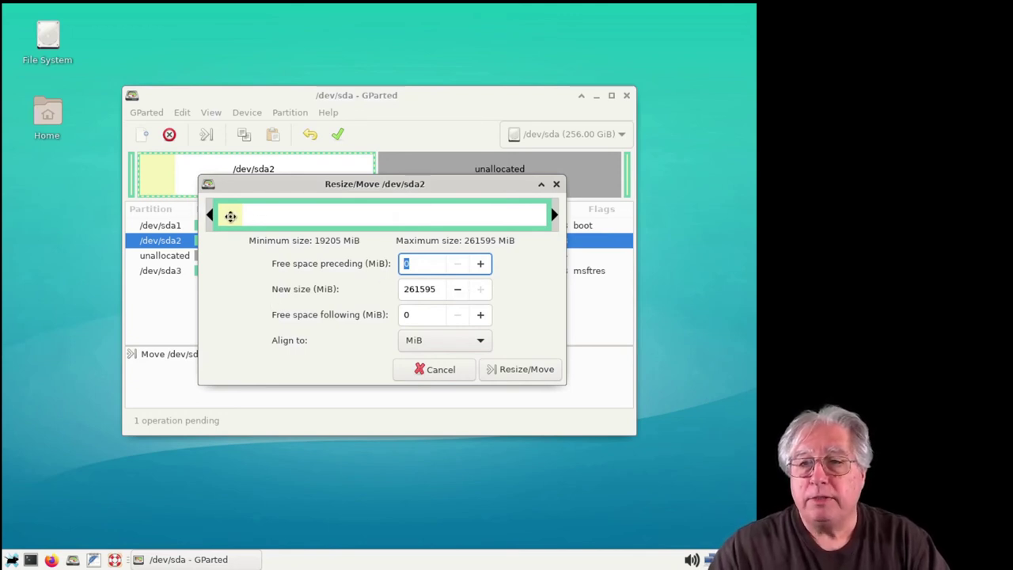
left_click(520, 372)
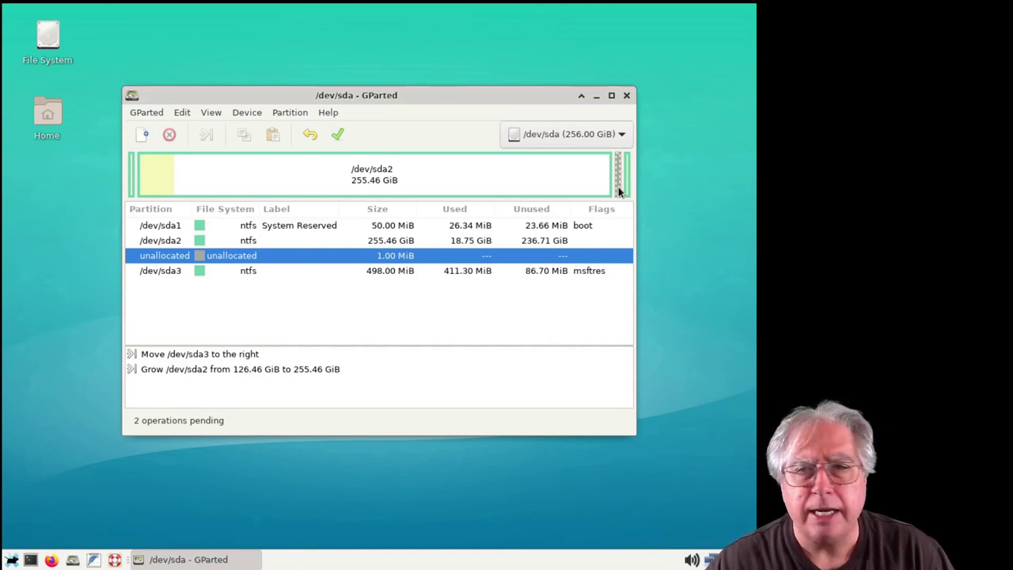
Queue a move of /dev/sda3 back against /dev/sda2, with 0 MiB free space preceding and 1 MiB following.
left_click(626, 193)
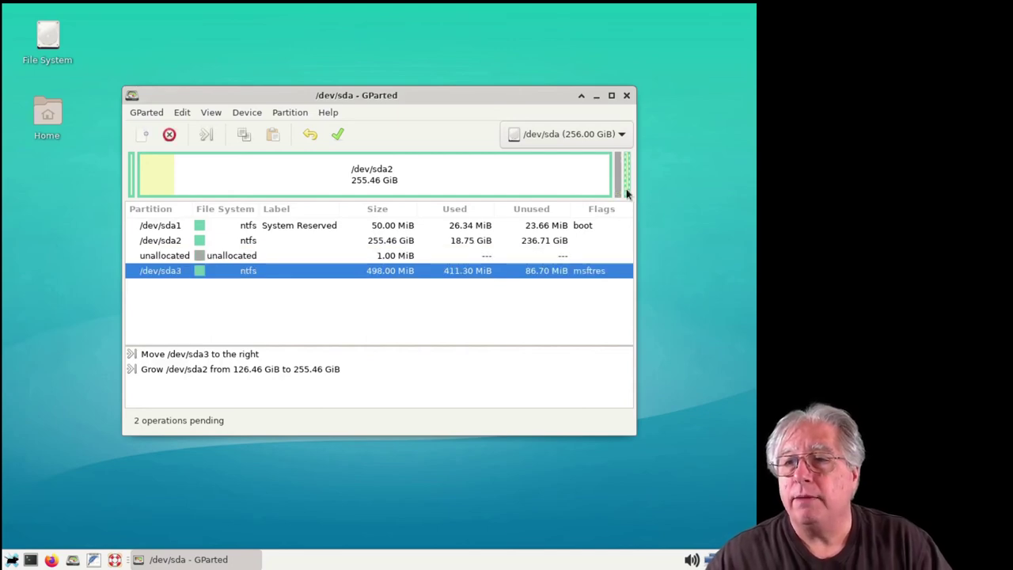
left_click(204, 135)
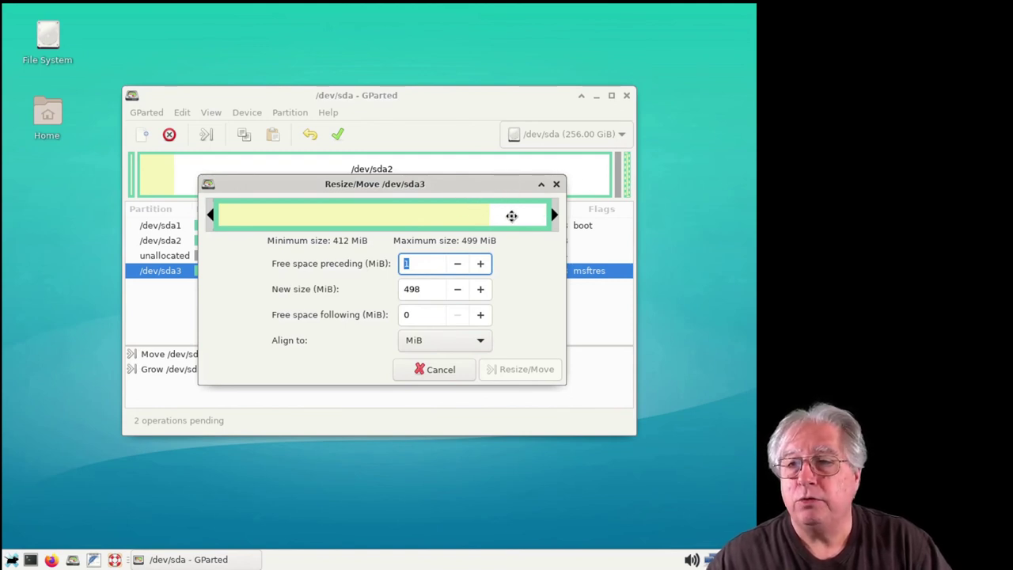
left_click_drag(511, 212, 468, 212)
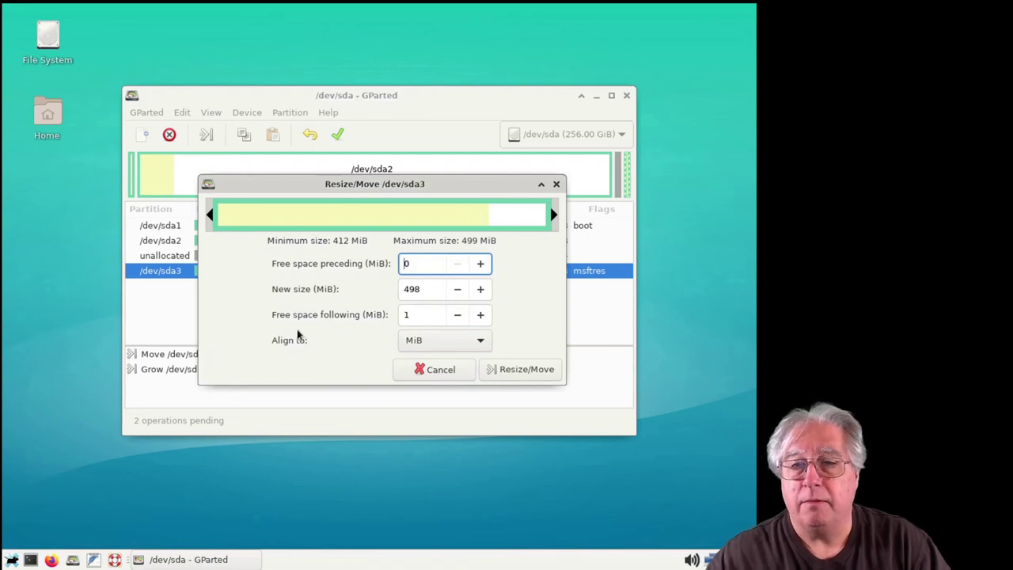
left_click(521, 372)
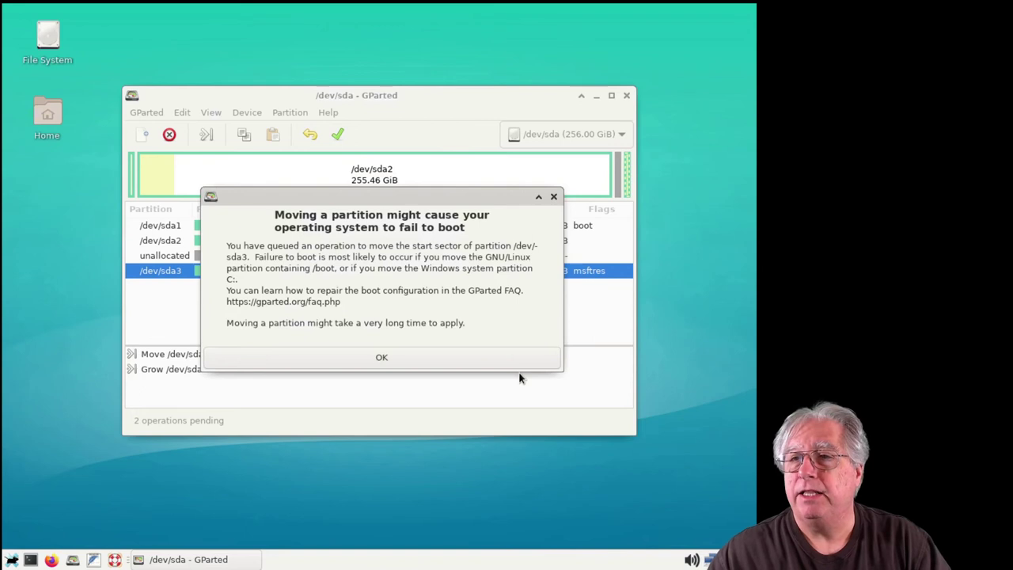
left_click(411, 357)
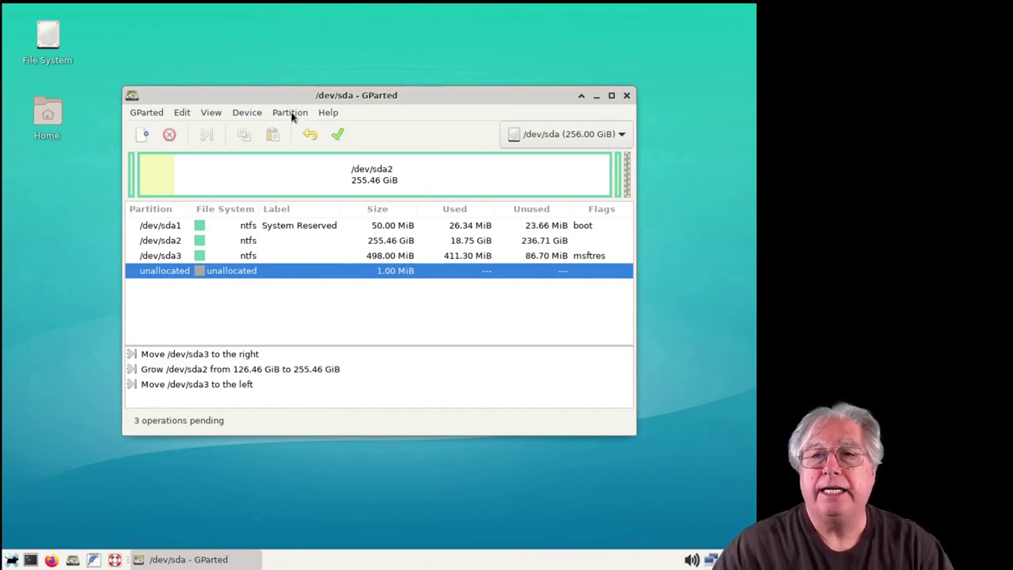
Apply the pending partition operations to /dev/sda, and close the results and GParted.
left_click(338, 136)
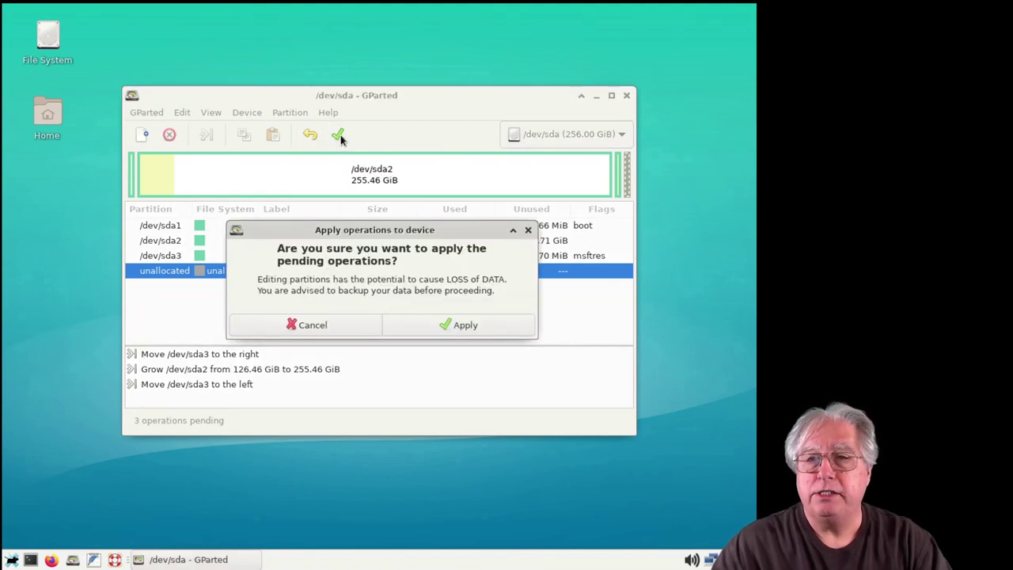
left_click(447, 329)
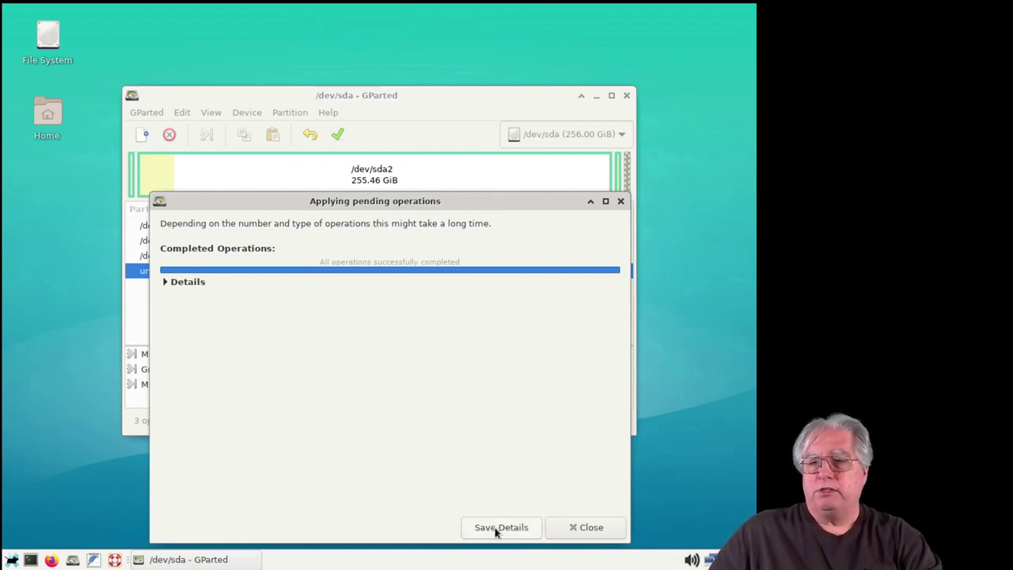
left_click(585, 527)
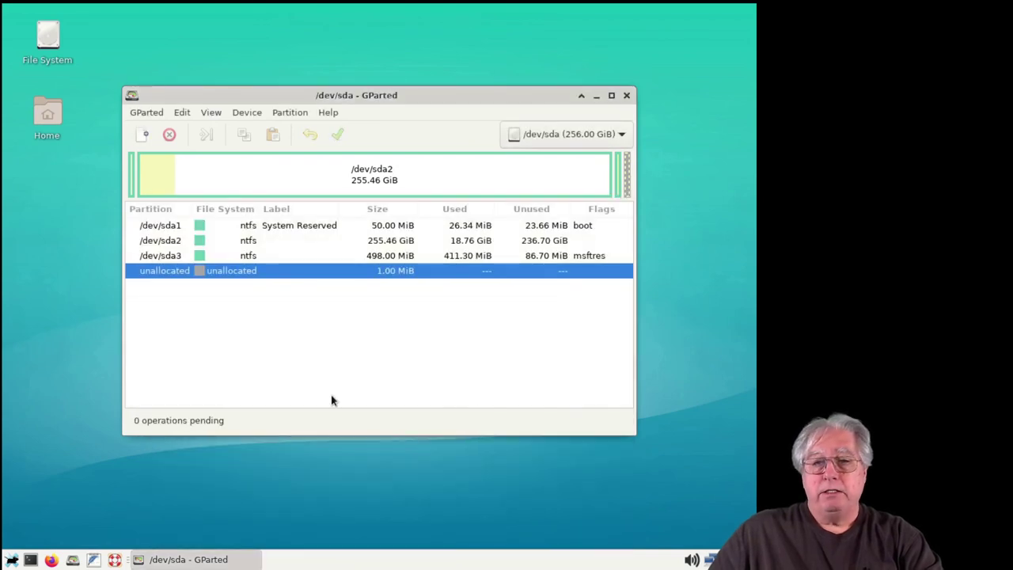
left_click(625, 96)
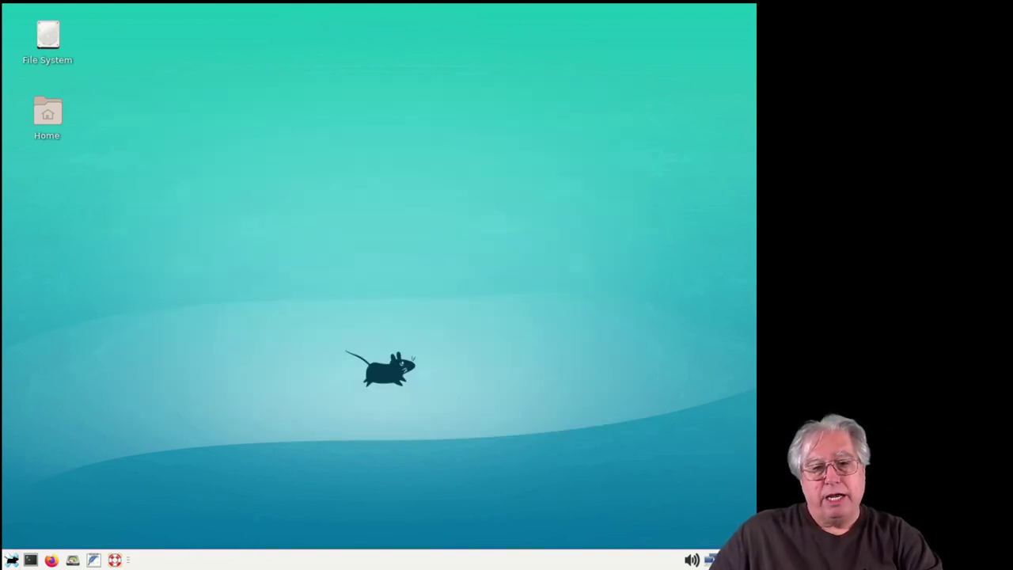
Log out of the Xfce desktop session in SystemRescue.
left_click(12, 561)
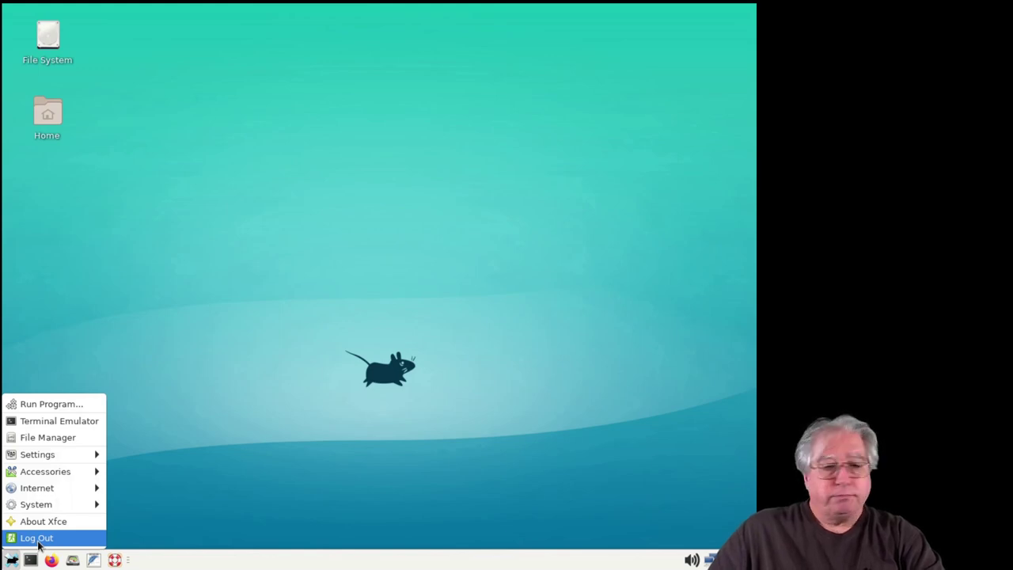
left_click(38, 538)
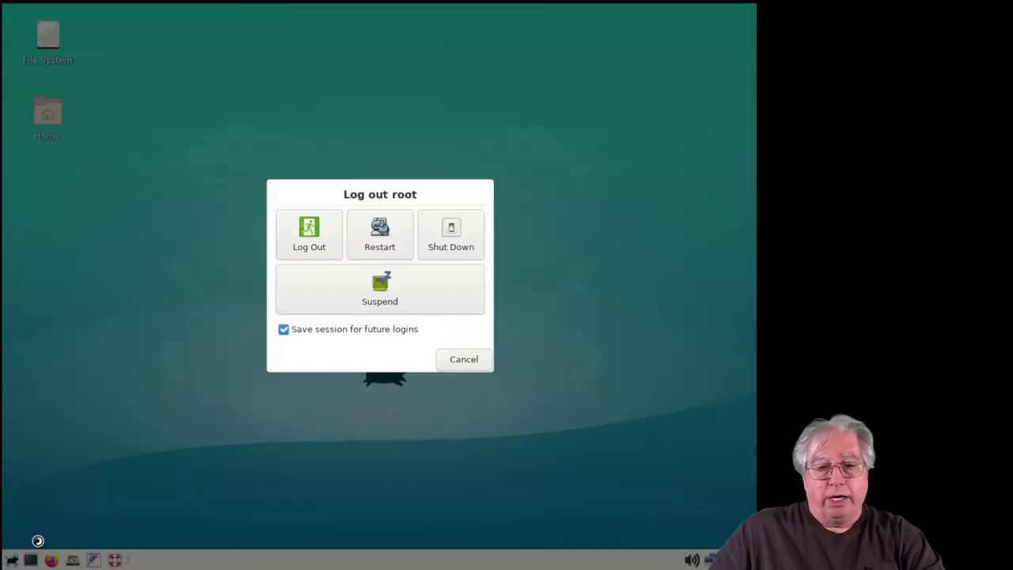
left_click(309, 237)
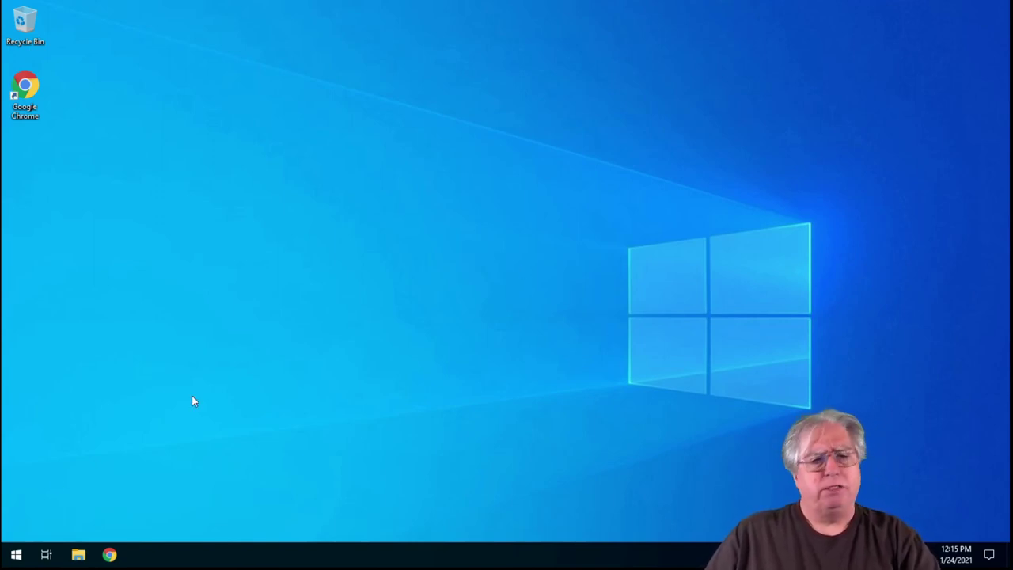
Check the size and free space of Local Disk (C:) under This PC in File Explorer, and close the window.
left_click(78, 555)
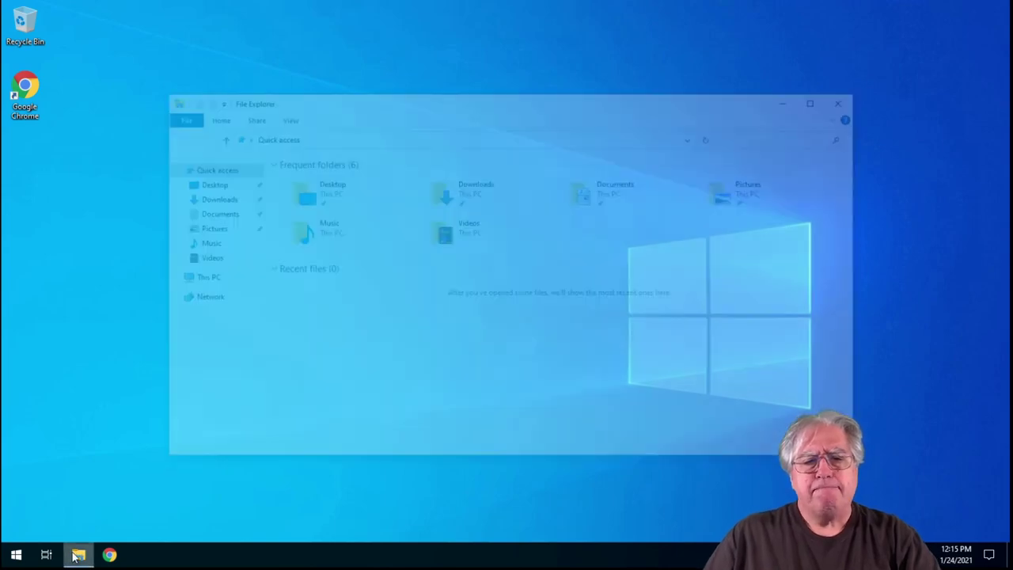
left_click(197, 279)
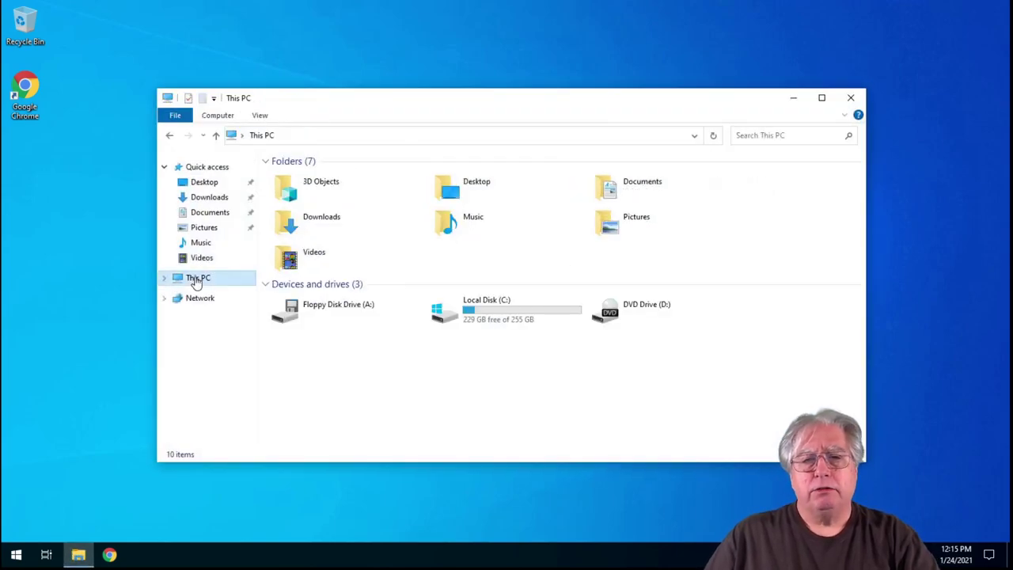
left_click(462, 311)
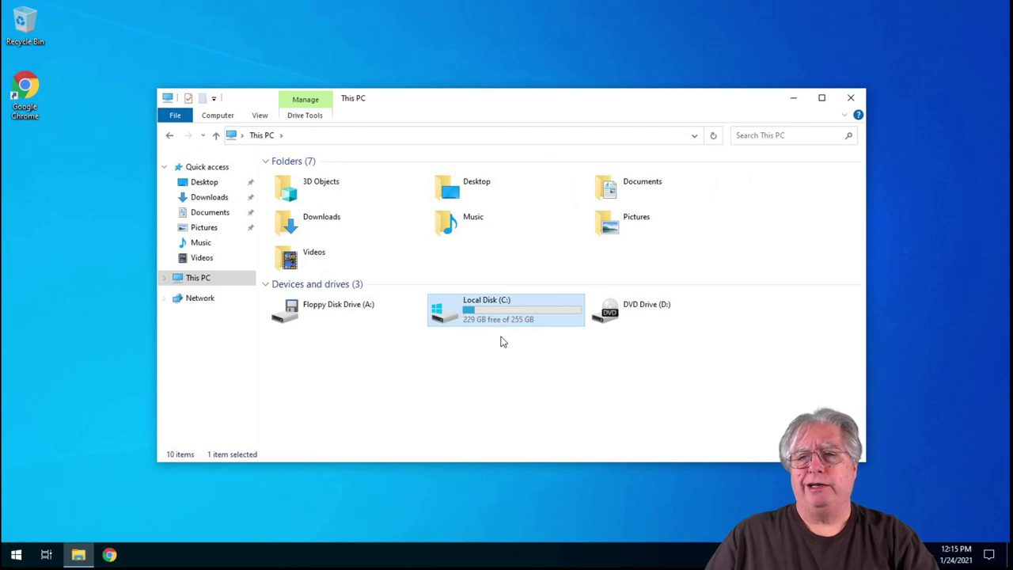
mouse_move(515, 325)
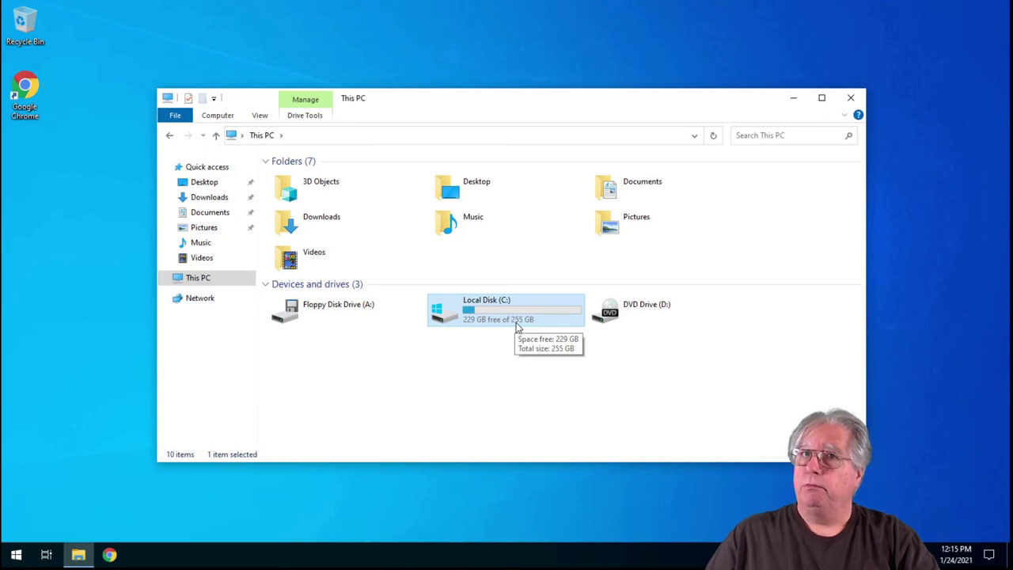
left_click(852, 99)
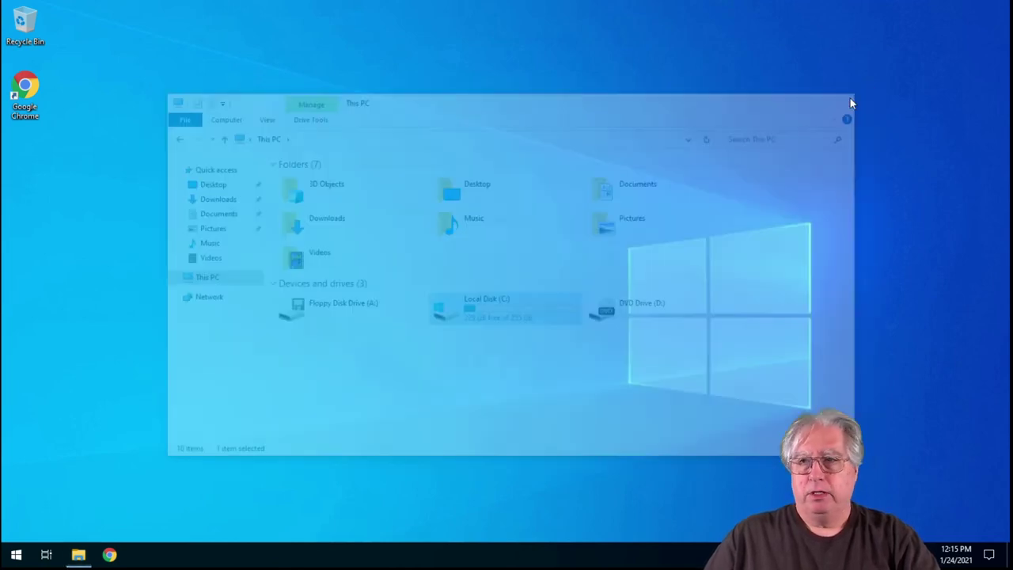
Examine the resized partition layout of Disk 0 in Disk Management, and close the window.
right_click(17, 556)
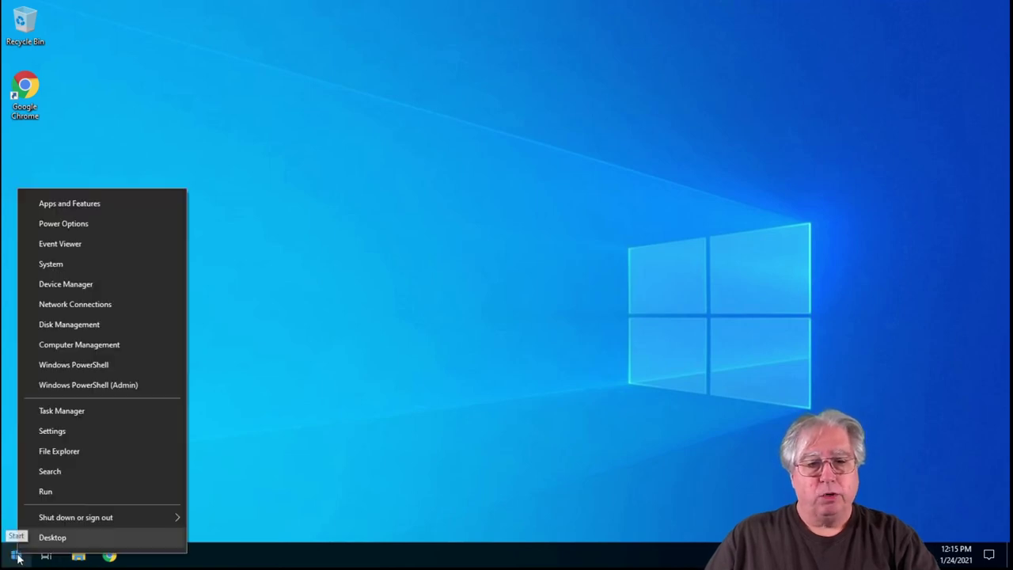
left_click(55, 326)
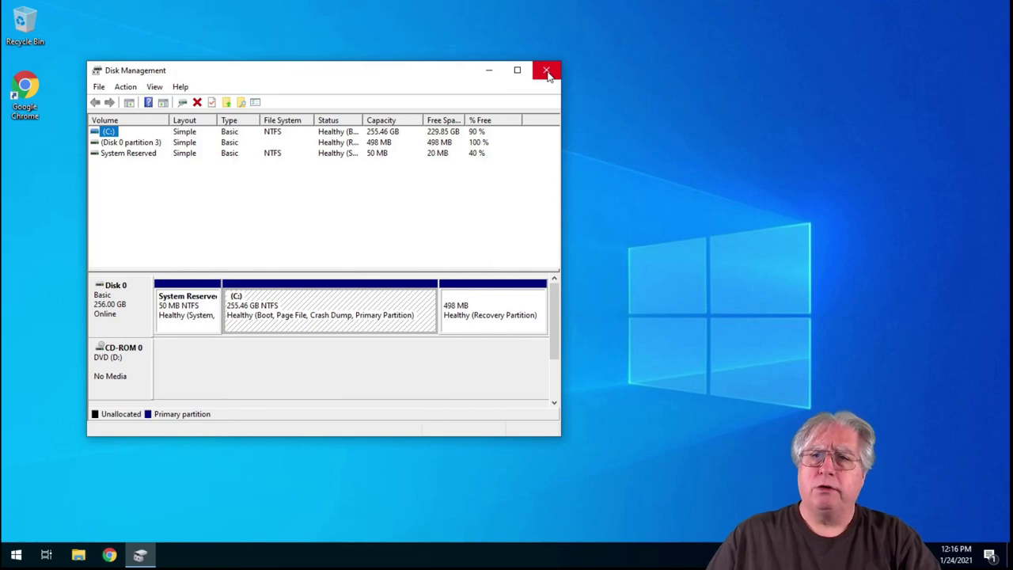
left_click(546, 71)
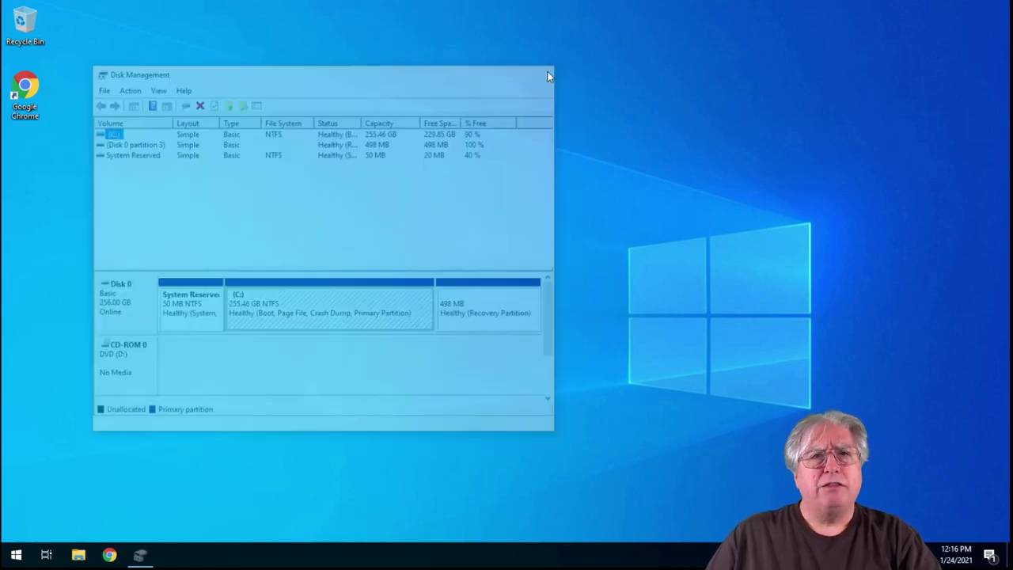